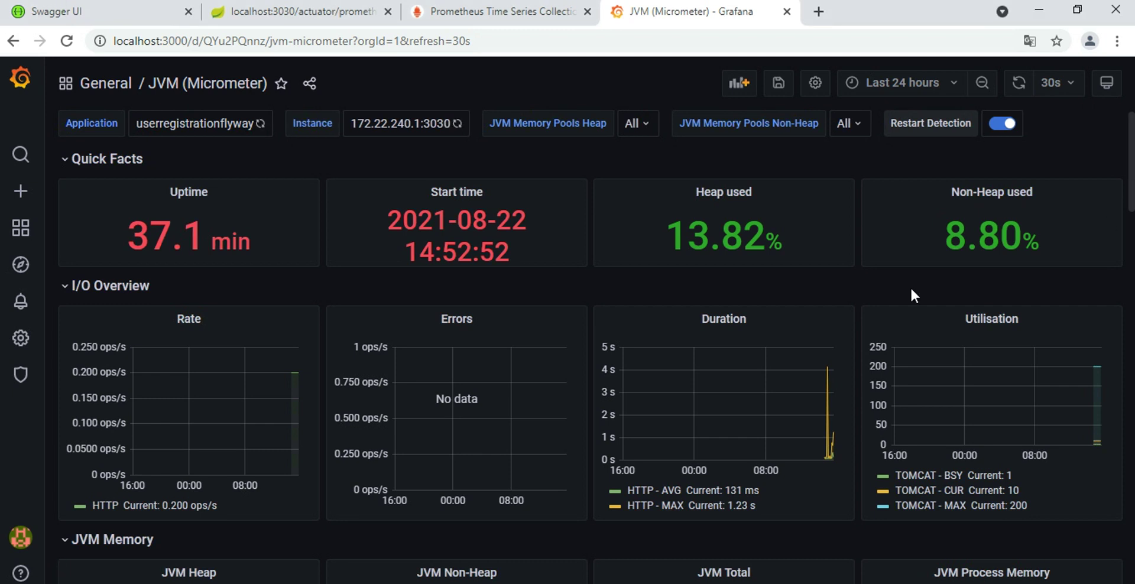
Examine the JVM (Micrometer) dashboard's sections, from Quick Facts and I/O Overview through JVM memory, garbage collection, class loading and buffer pools.
scroll(893, 284, "down", 10)
scroll(894, 254, "up", 10)
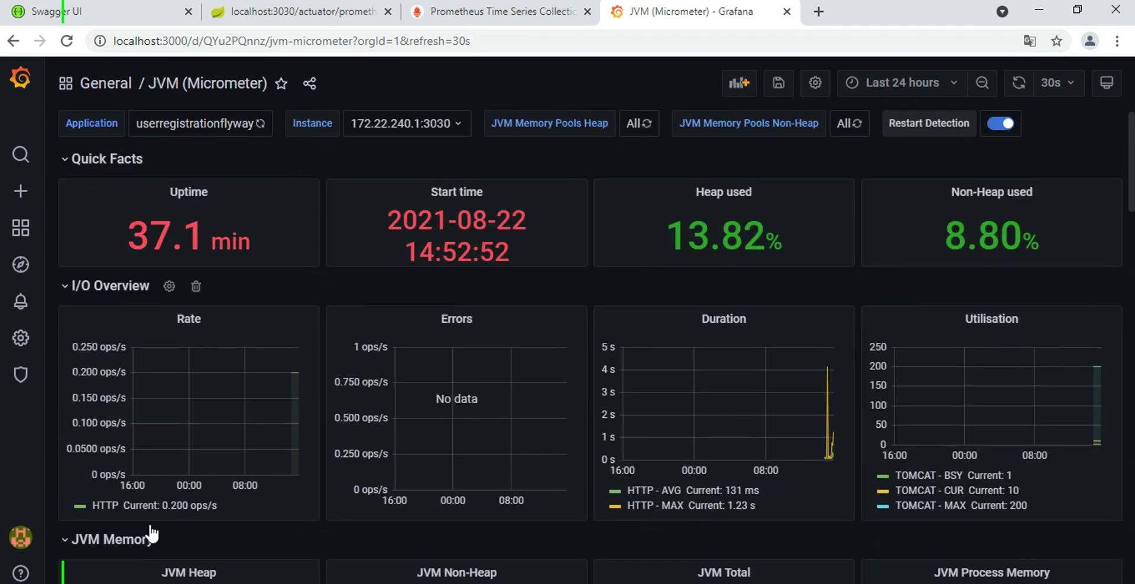
scroll(309, 525, "down", 4)
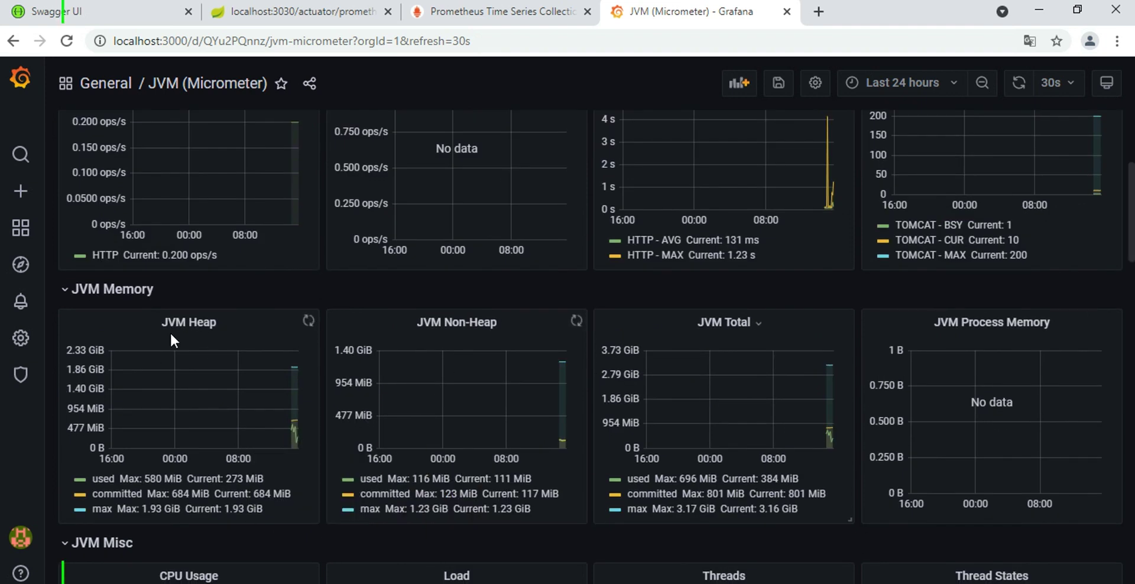
scroll(170, 335, "down", 4)
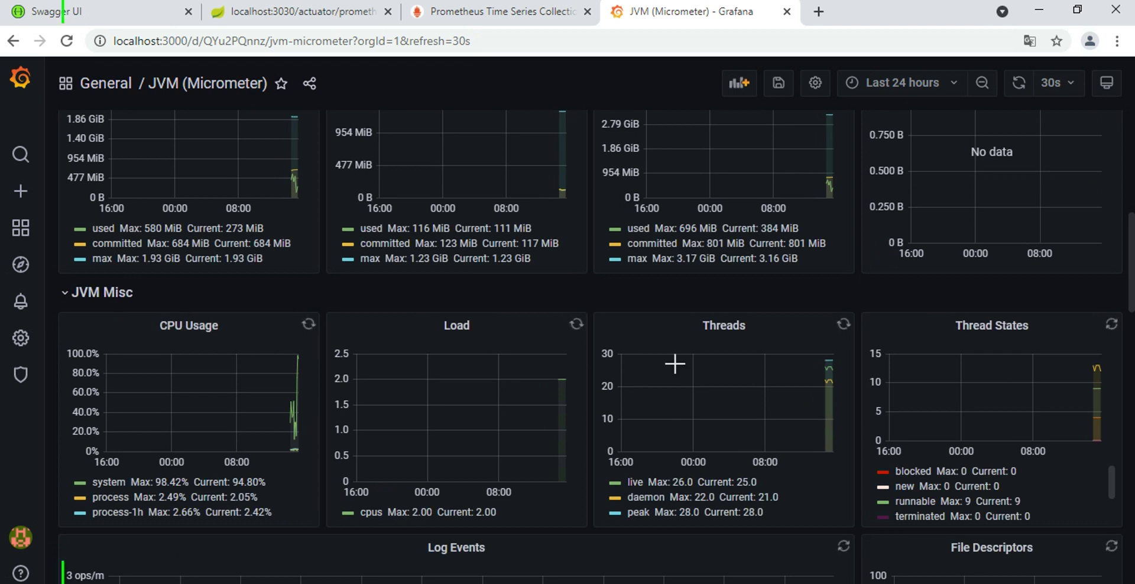
scroll(1073, 293, "down", 3)
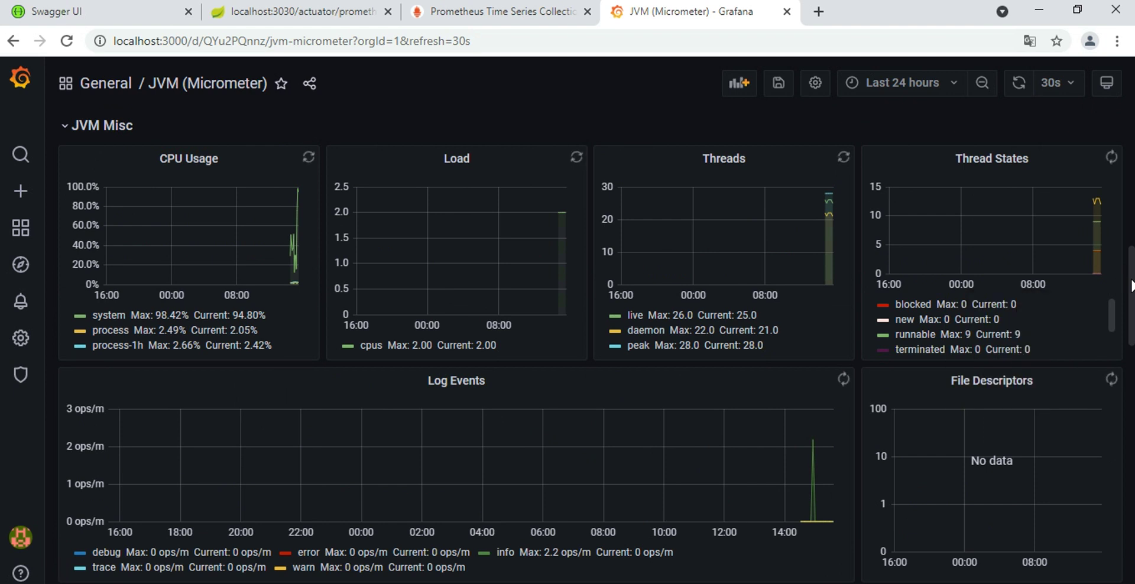
scroll(1132, 287, "down", 1)
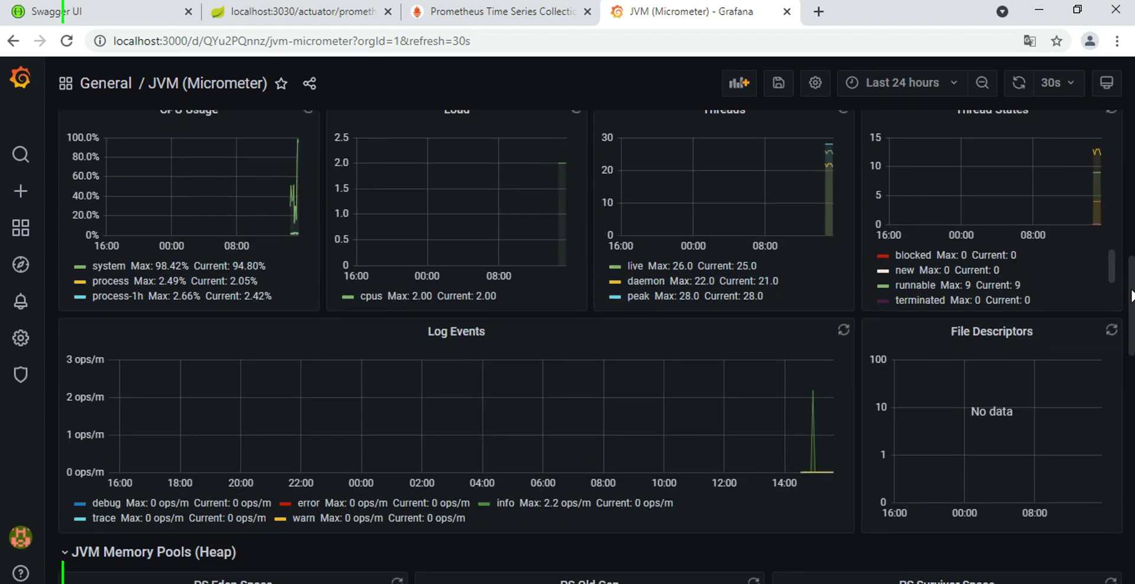
scroll(1131, 295, "down", 3)
left_click_drag(1131, 330, 1125, 562)
scroll(1132, 374, "down", 1)
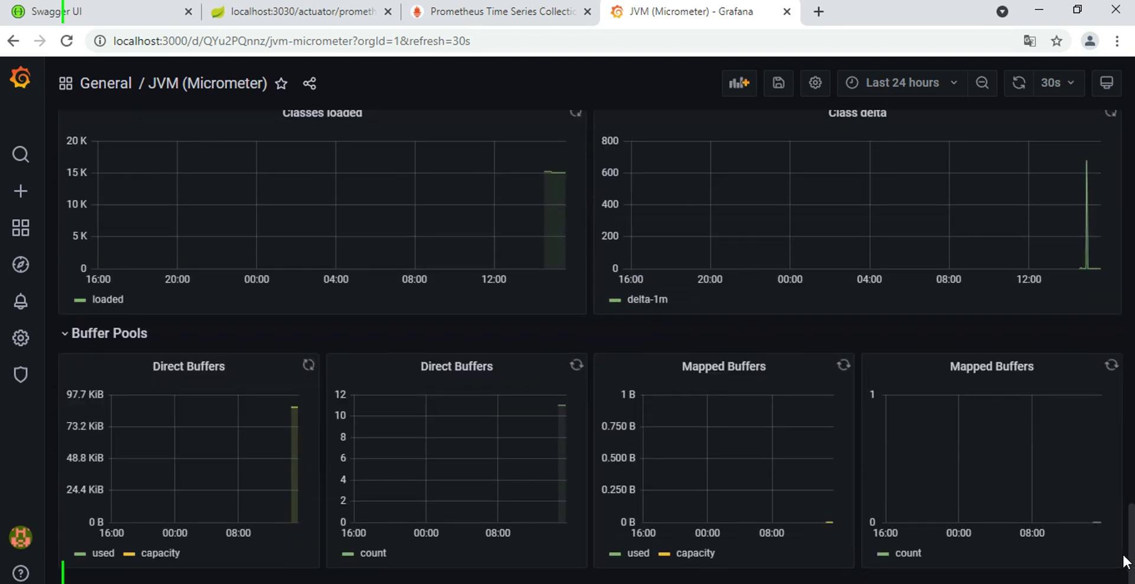
scroll(1104, 420, "up", 5)
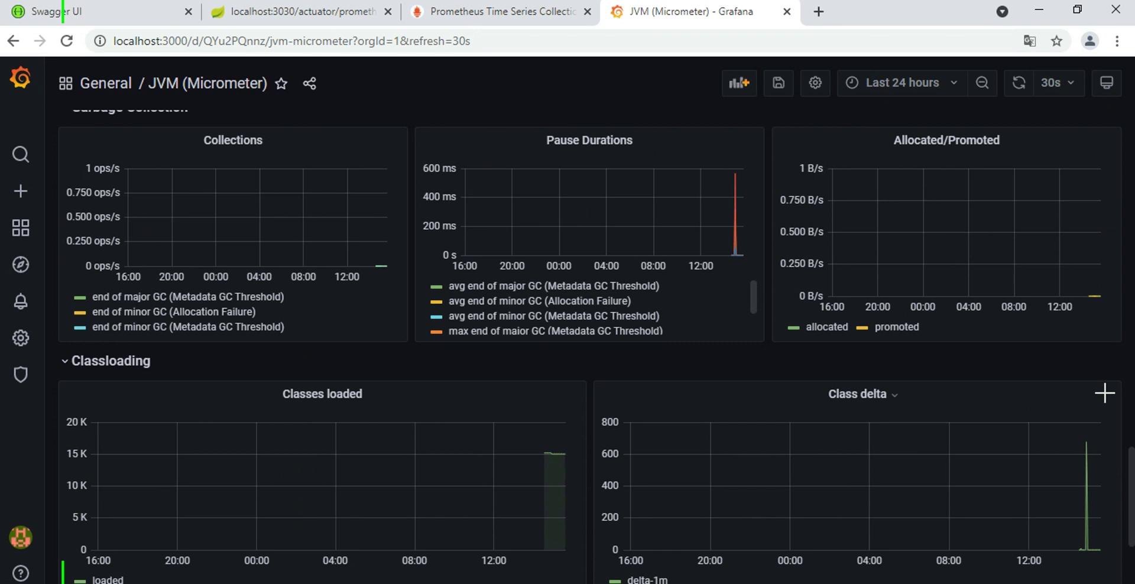
scroll(1104, 394, "up", 7)
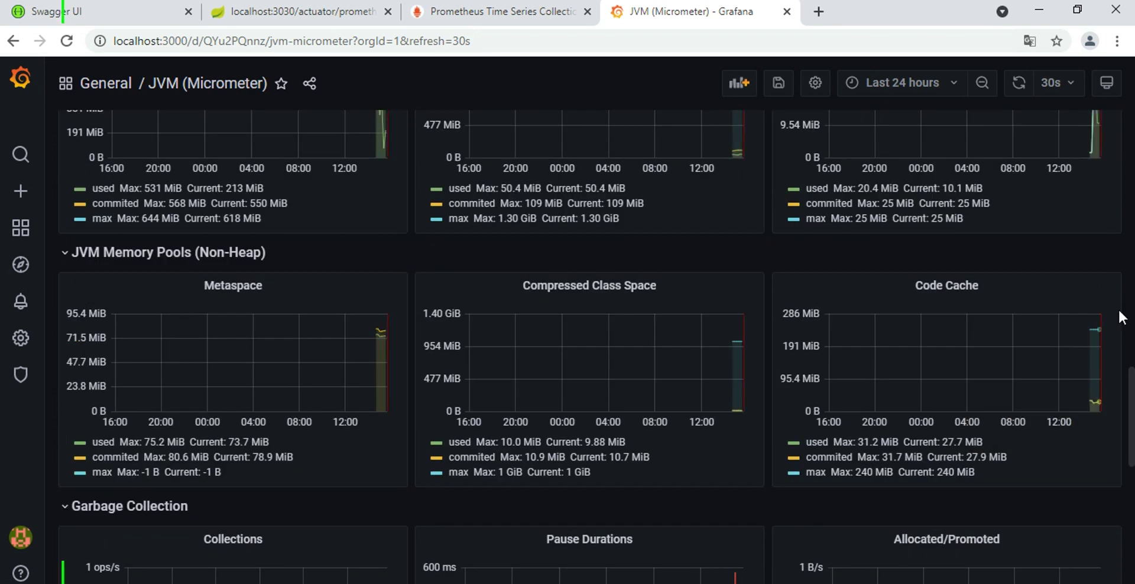
mouse_move(379, 255)
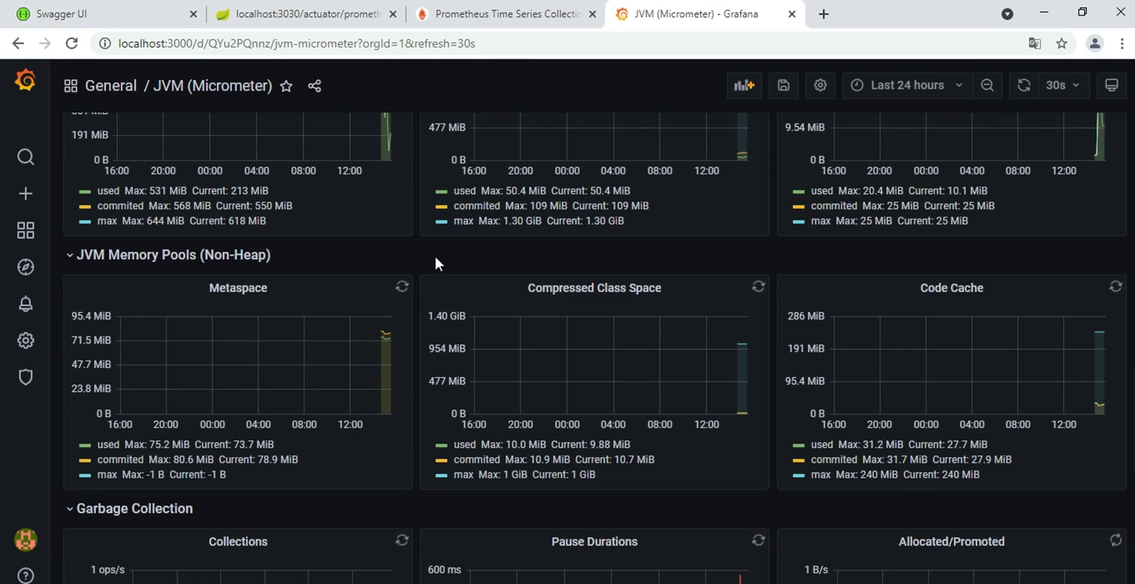
mouse_move(436, 258)
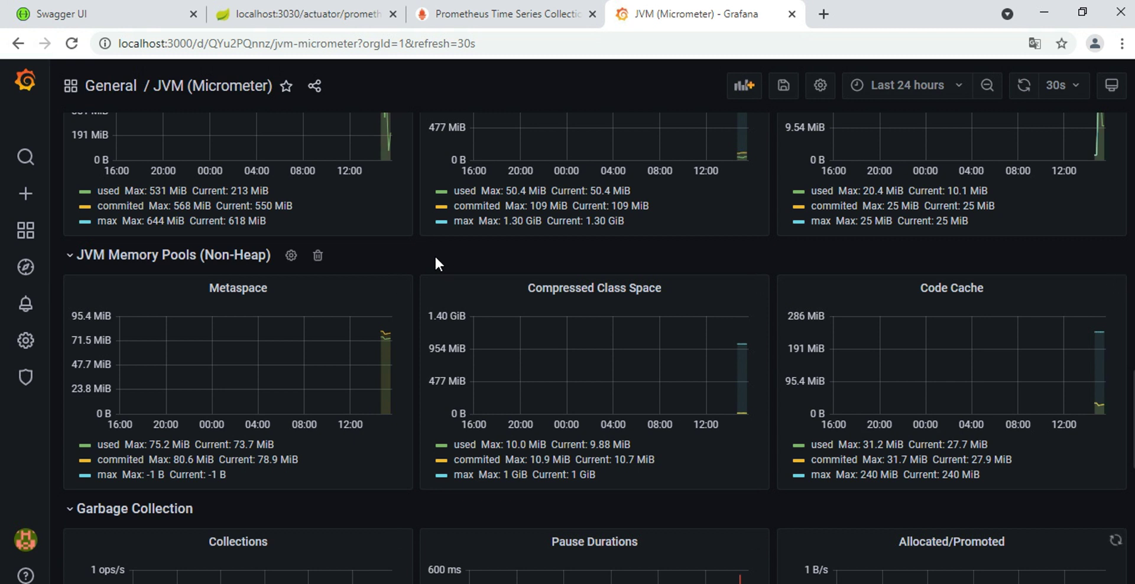
Switch to Prometheus and look through the full list of available metrics in the Metrics Explorer, closing it without choosing one.
left_click(457, 16)
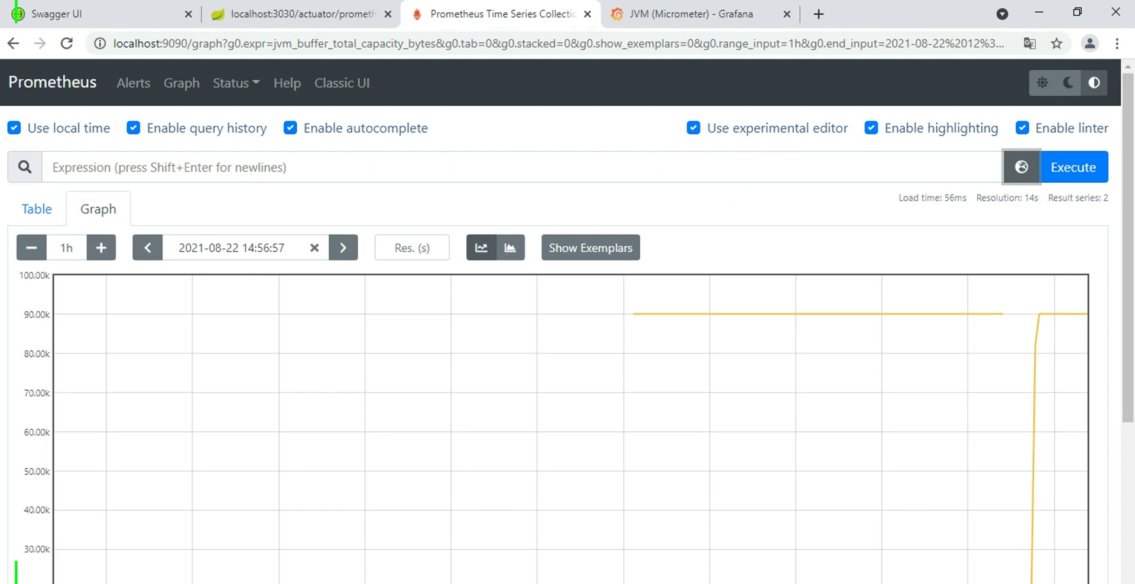
mouse_move(1130, 128)
left_mouse_down()
mouse_move(1131, 227)
mouse_move(1131, 134)
mouse_move(1131, 145)
left_mouse_up()
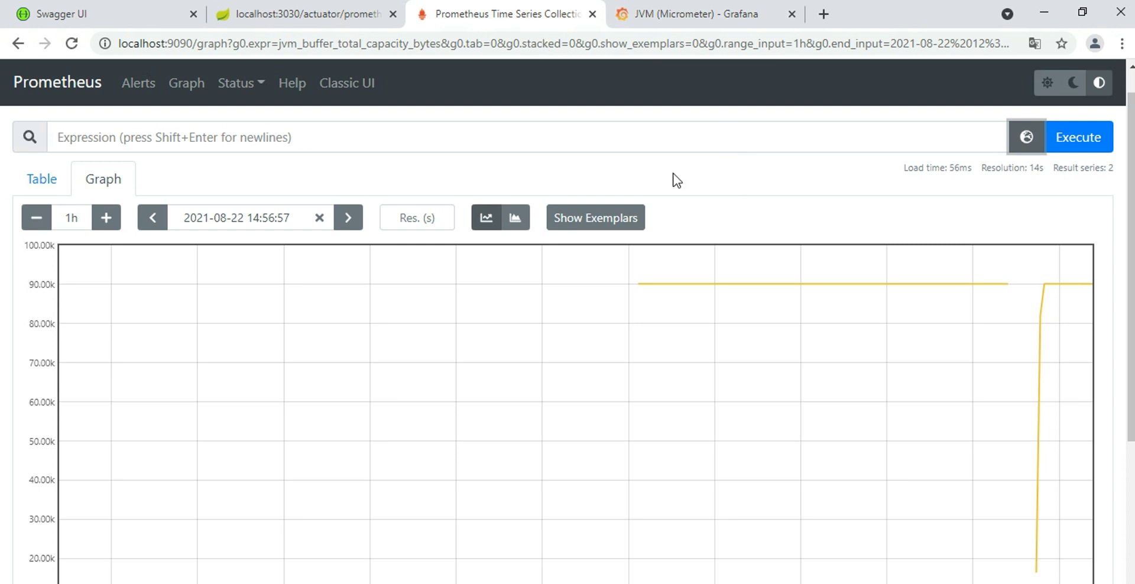
left_click(1024, 132)
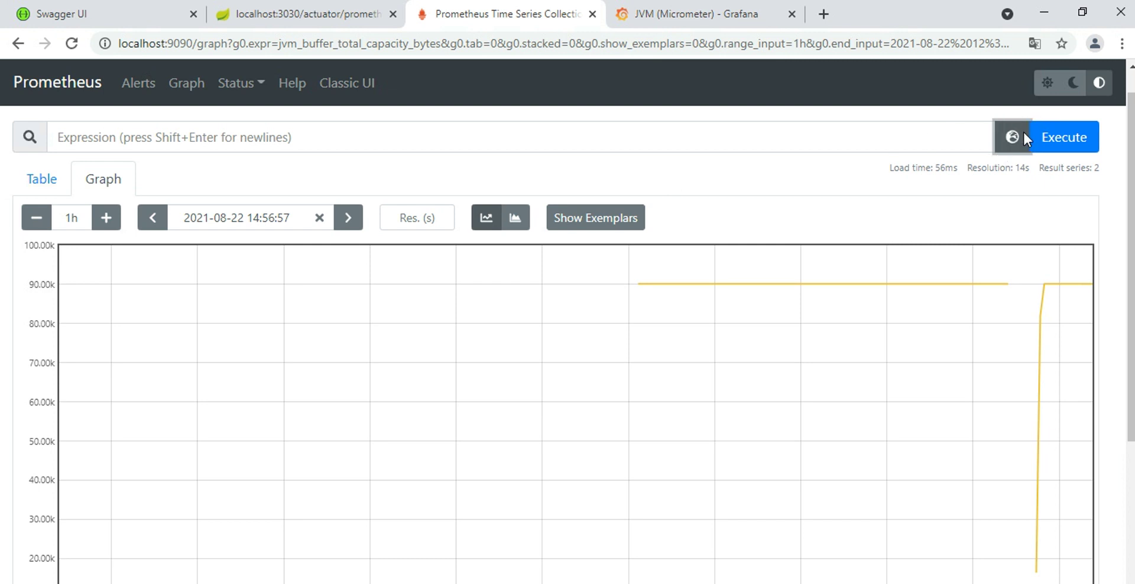
left_click(1024, 134)
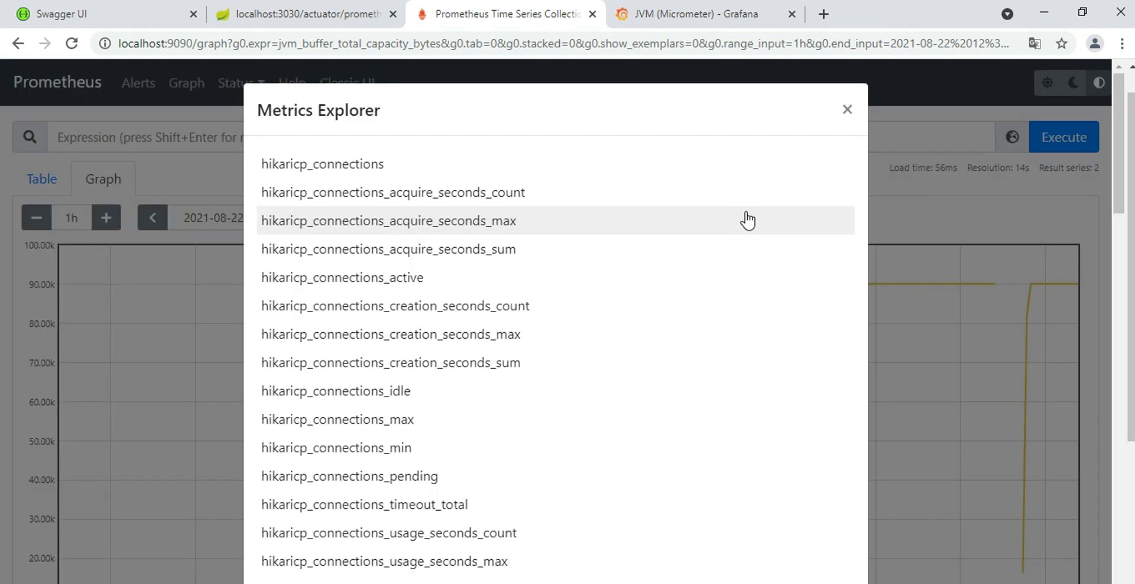
scroll(600, 271, "down", 1)
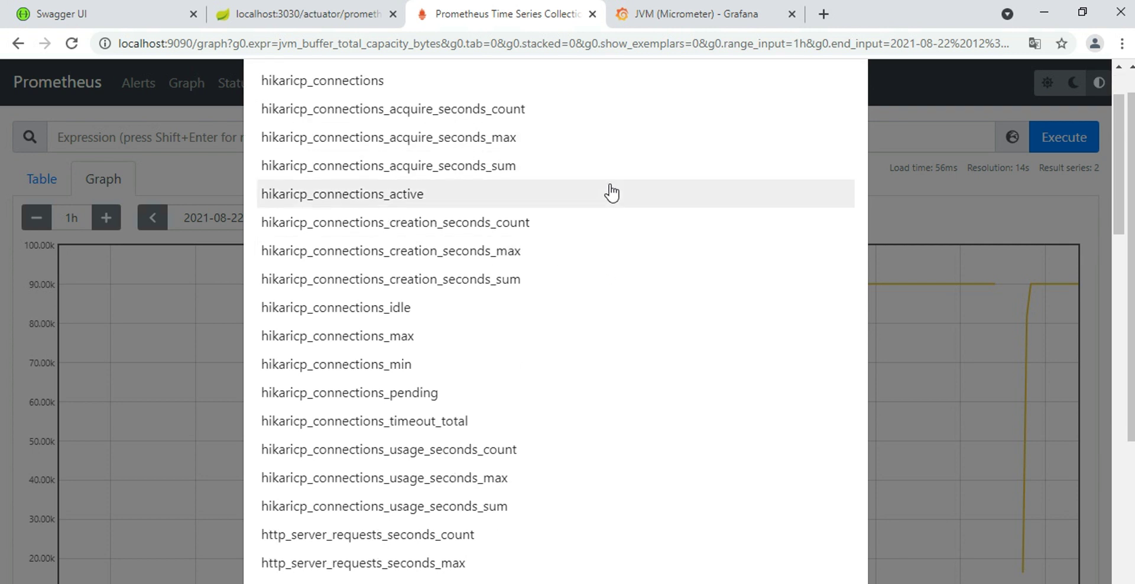
scroll(613, 193, "down", 2)
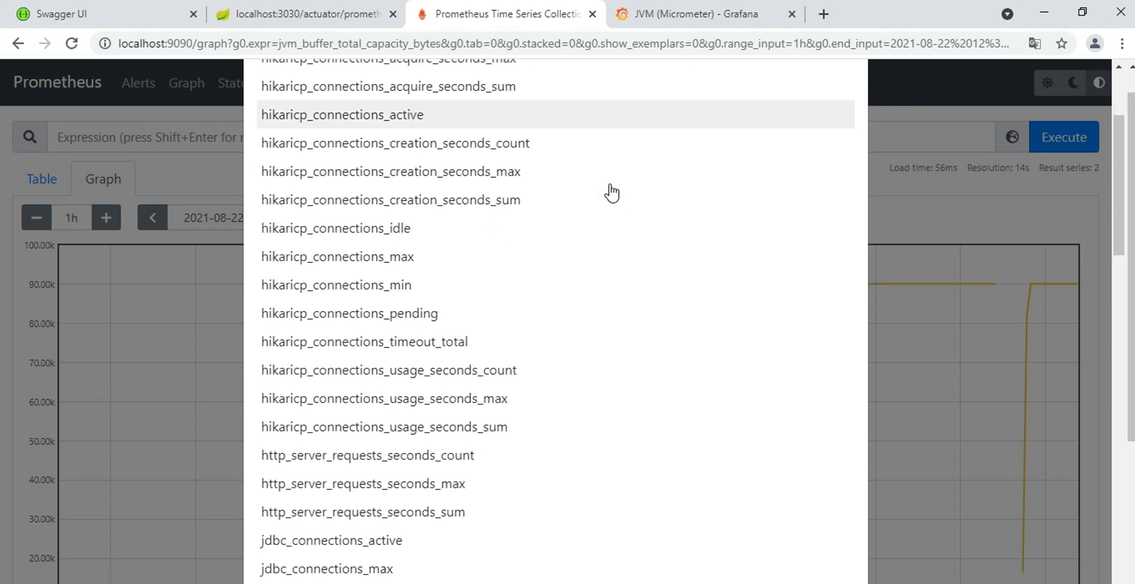
scroll(362, 489, "down", 4)
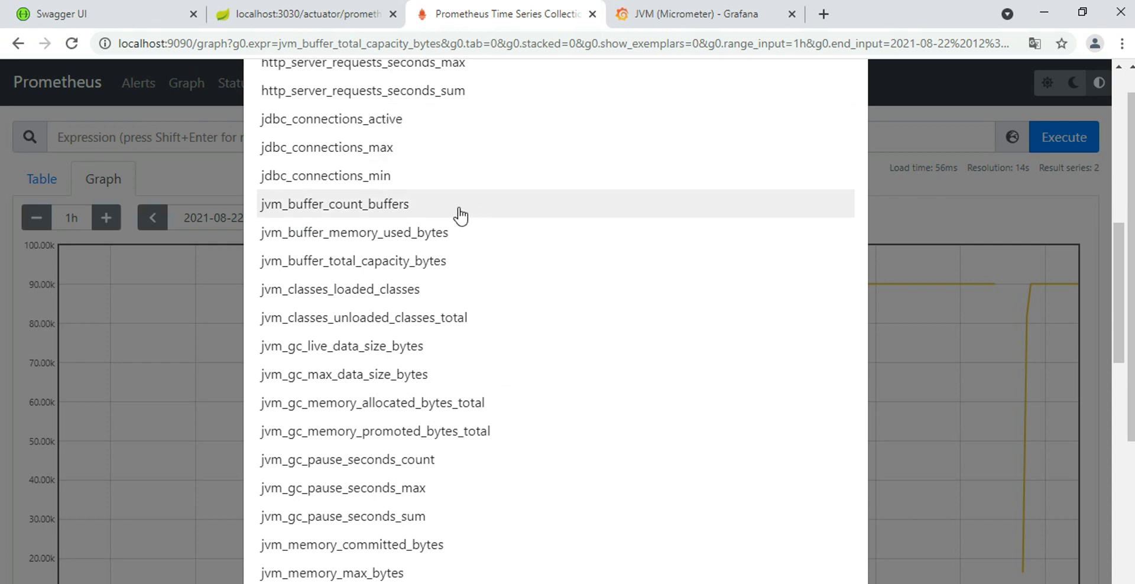
scroll(467, 237, "down", 1)
scroll(473, 259, "down", 4)
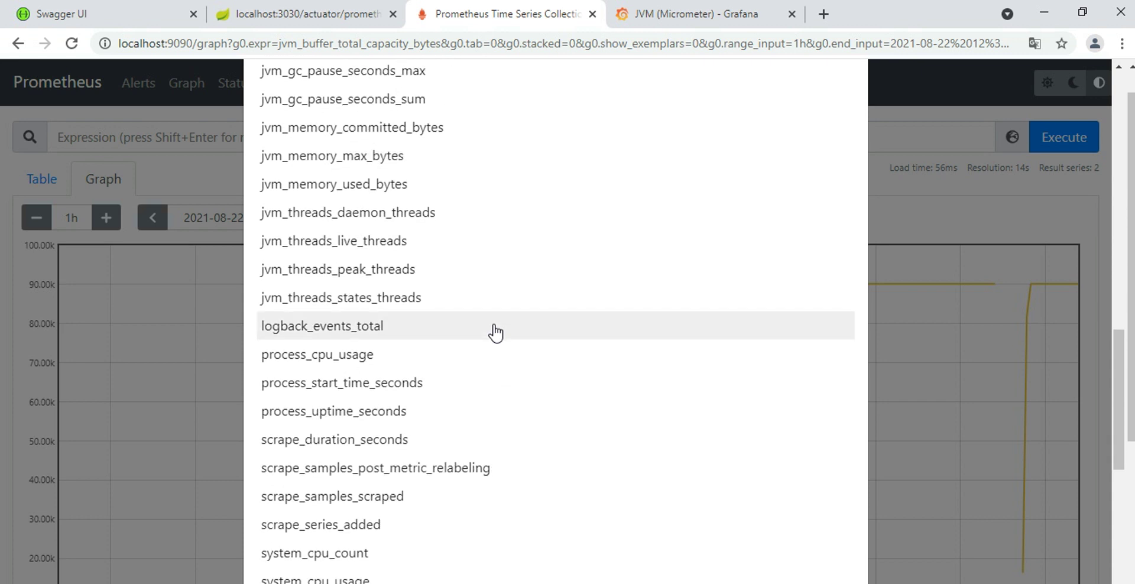
scroll(494, 332, "down", 1)
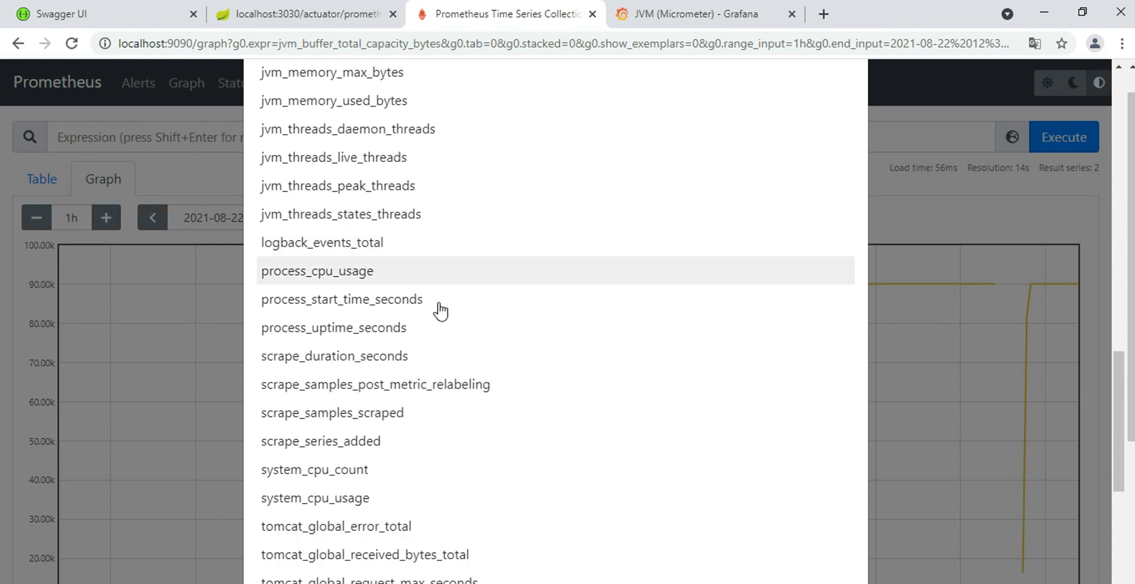
scroll(490, 353, "down", 3)
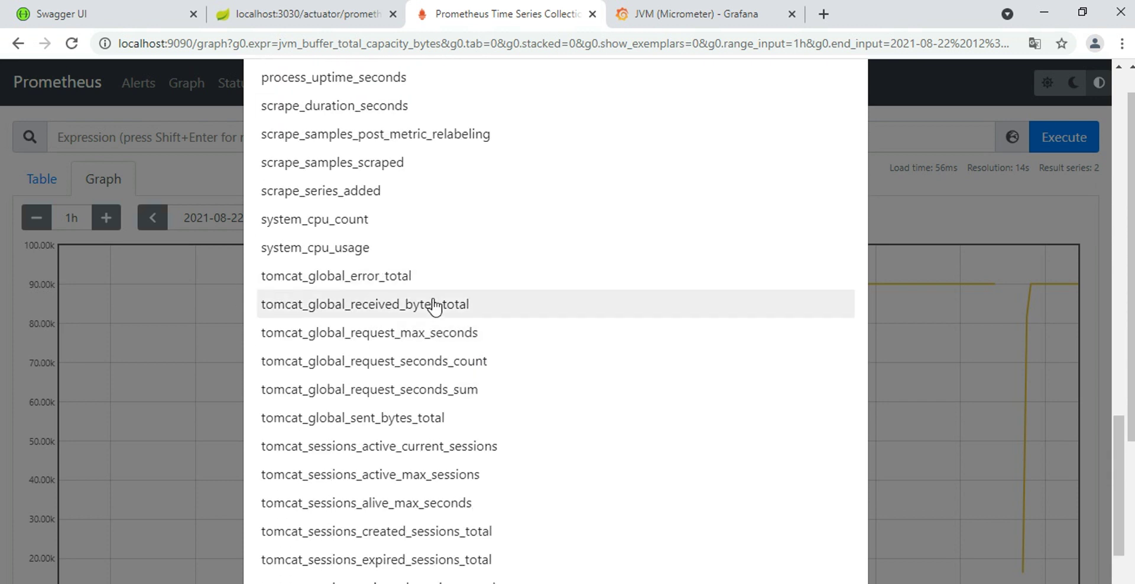
scroll(548, 278, "down", 5)
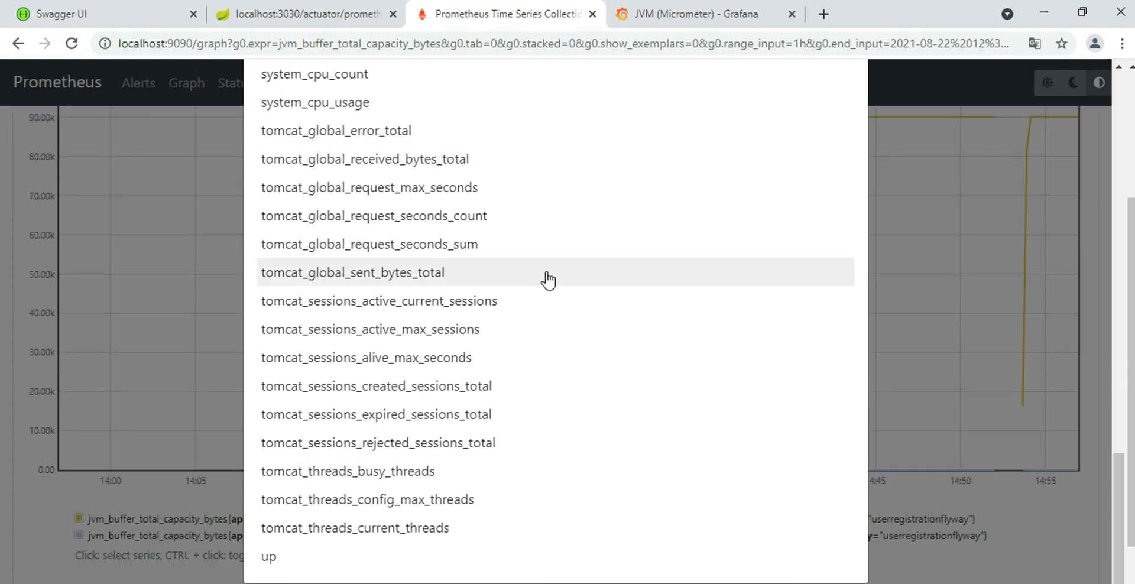
scroll(548, 276, "up", 5)
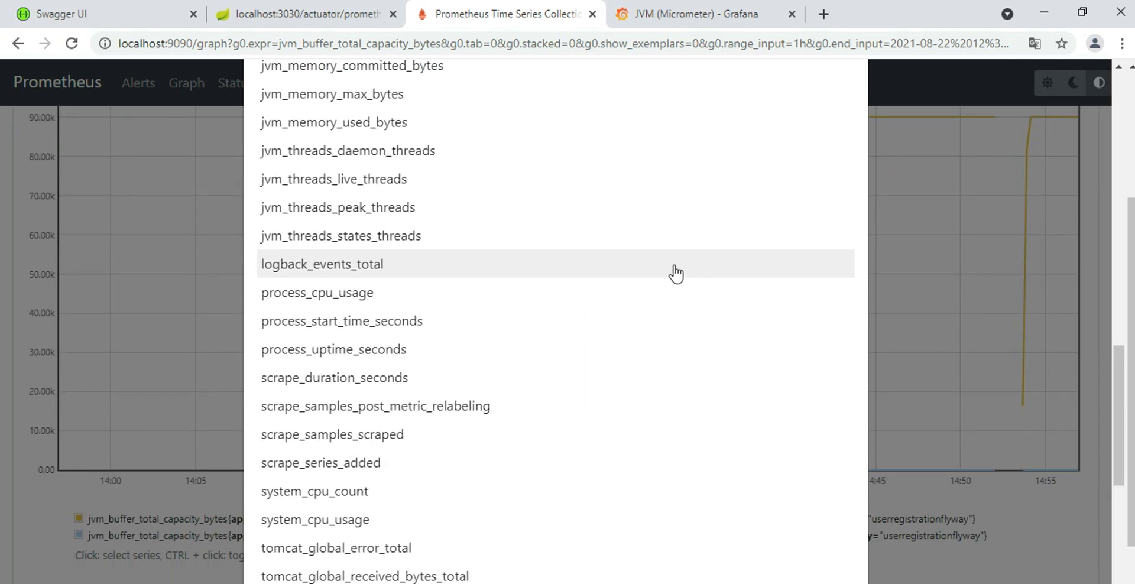
scroll(676, 273, "up", 12)
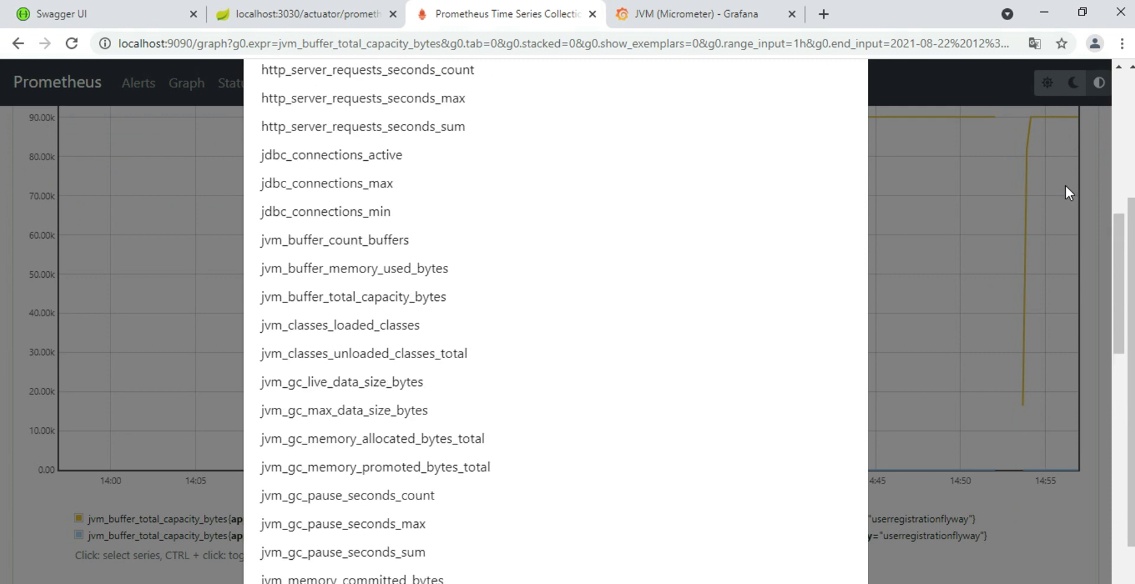
scroll(1066, 183, "up", 3)
scroll(1115, 183, "up", 5)
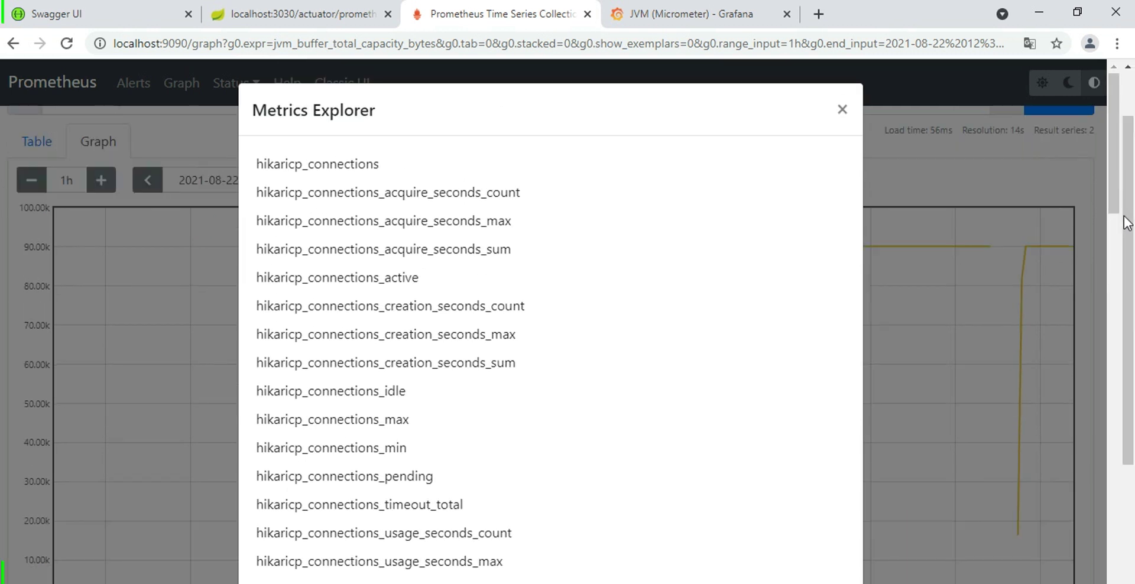
left_click(843, 110)
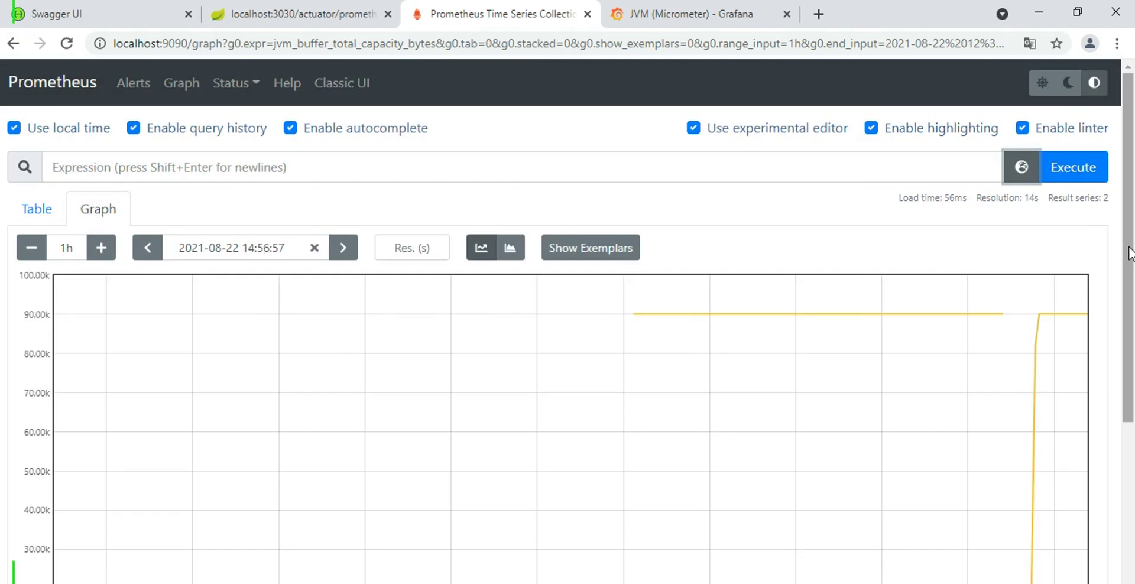
Choose the http_server_requests_seconds_count metric from the Metrics Explorer and execute the query.
scroll(887, 243, "down", 1)
scroll(651, 225, "up", 1)
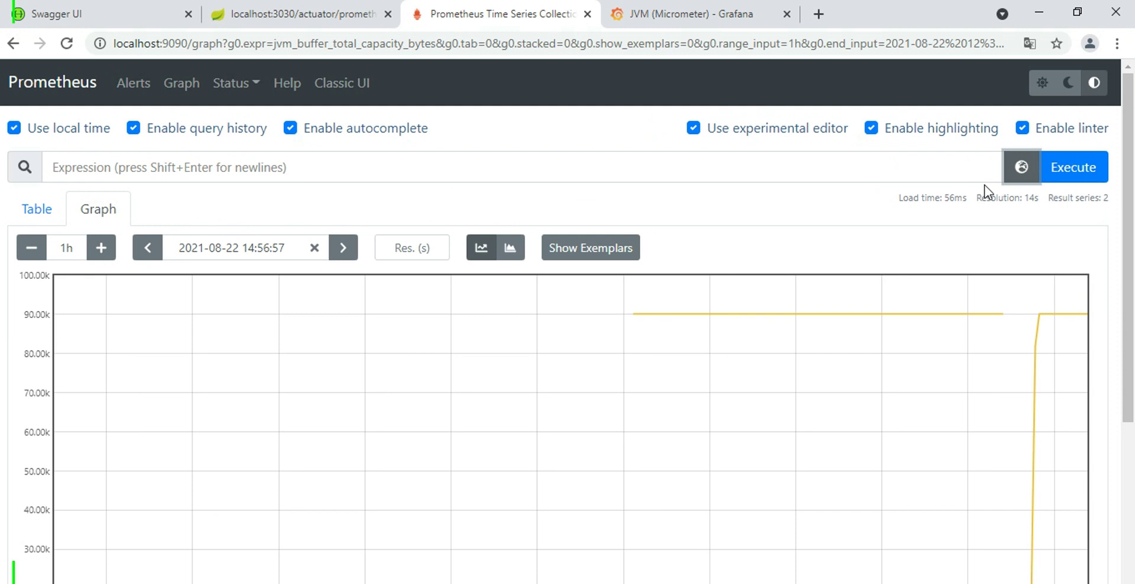
left_click(1022, 167)
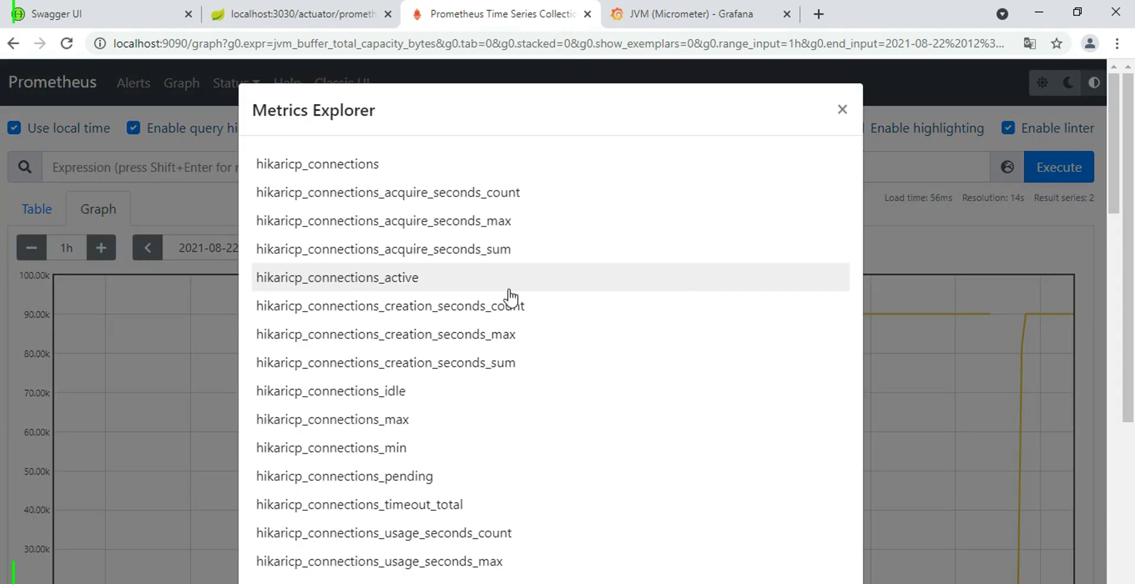
scroll(440, 393, "down", 4)
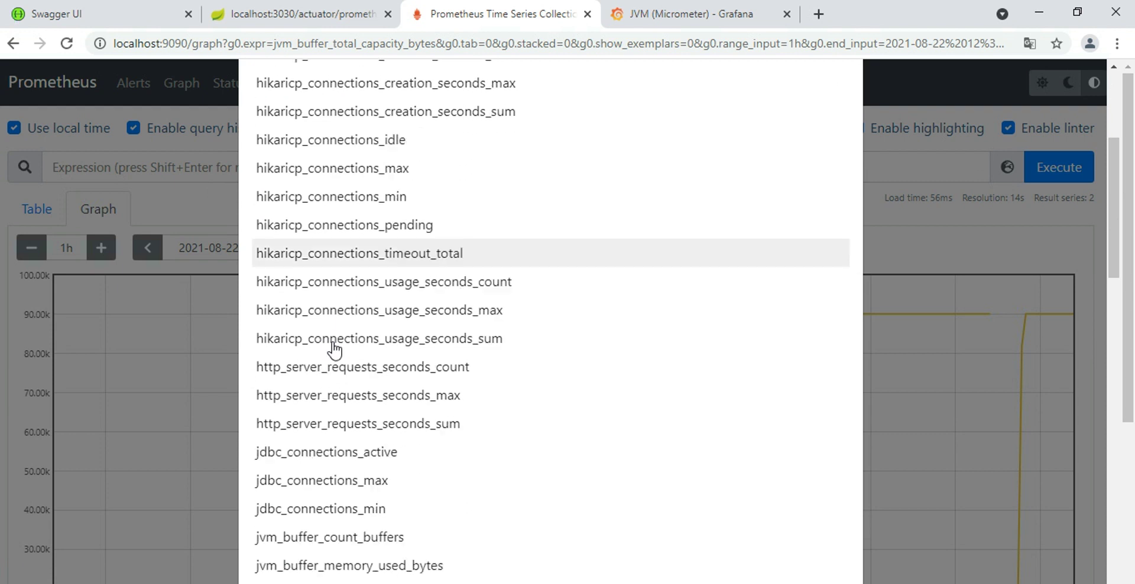
scroll(355, 354, "down", 1)
scroll(362, 357, "down", 1)
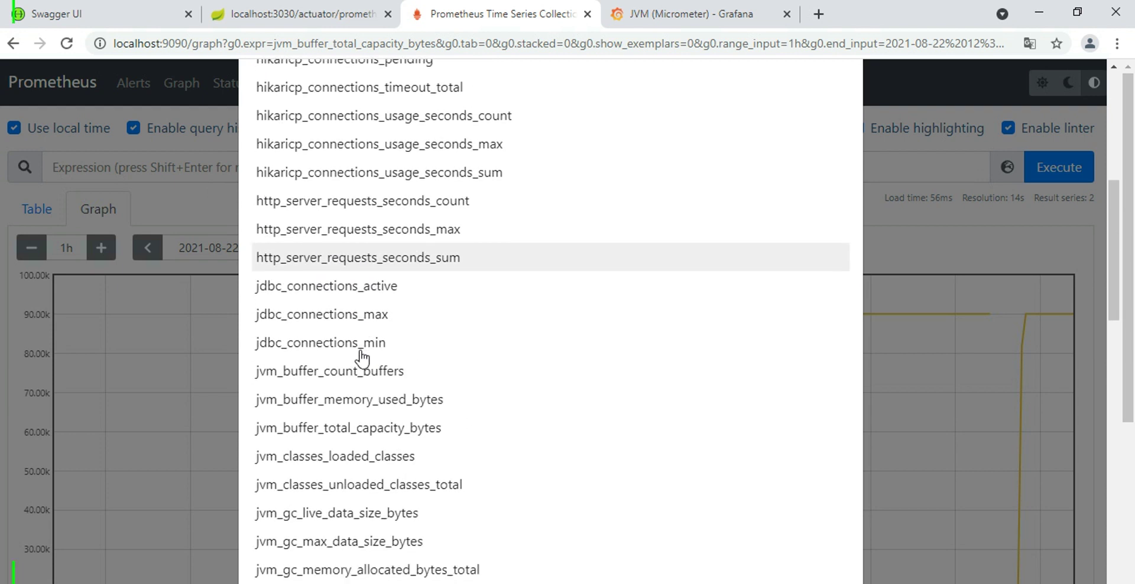
scroll(362, 357, "down", 8)
scroll(418, 390, "down", 2)
scroll(418, 390, "up", 3)
scroll(418, 391, "up", 10)
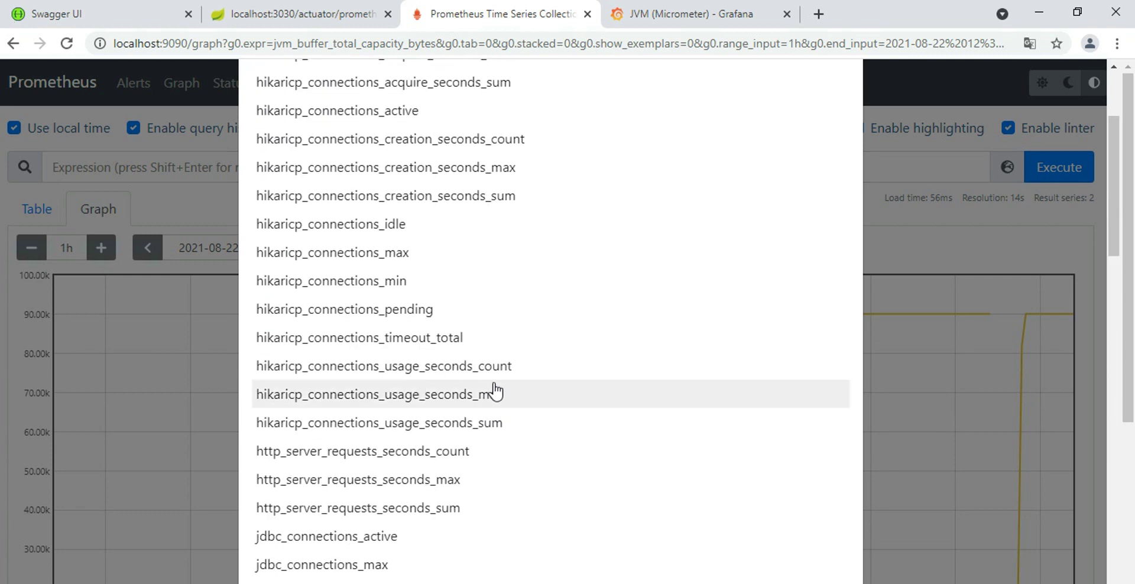
left_click(430, 453)
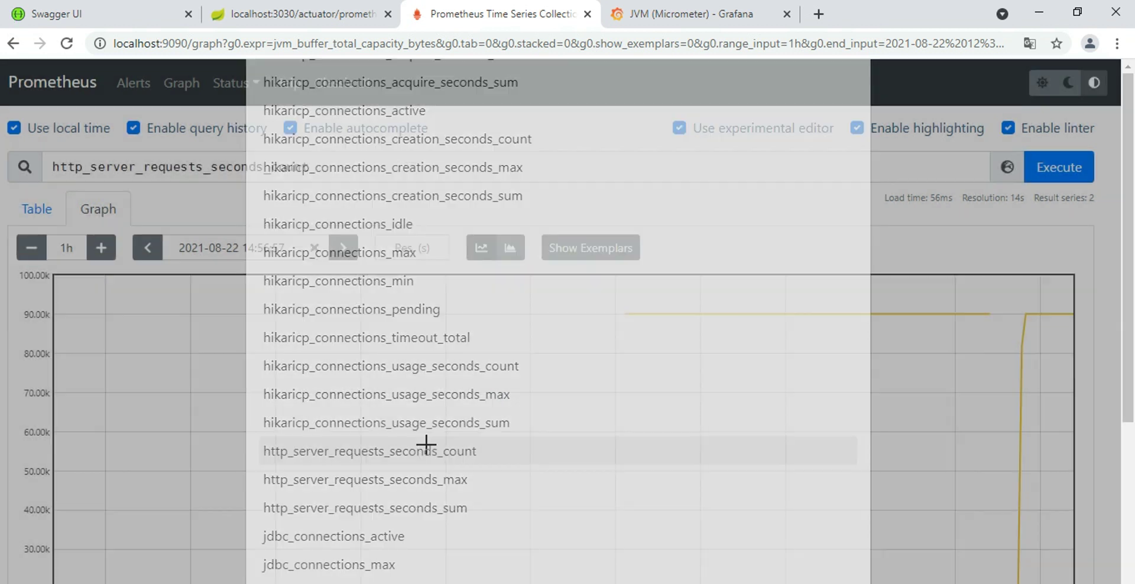
left_click(1076, 175)
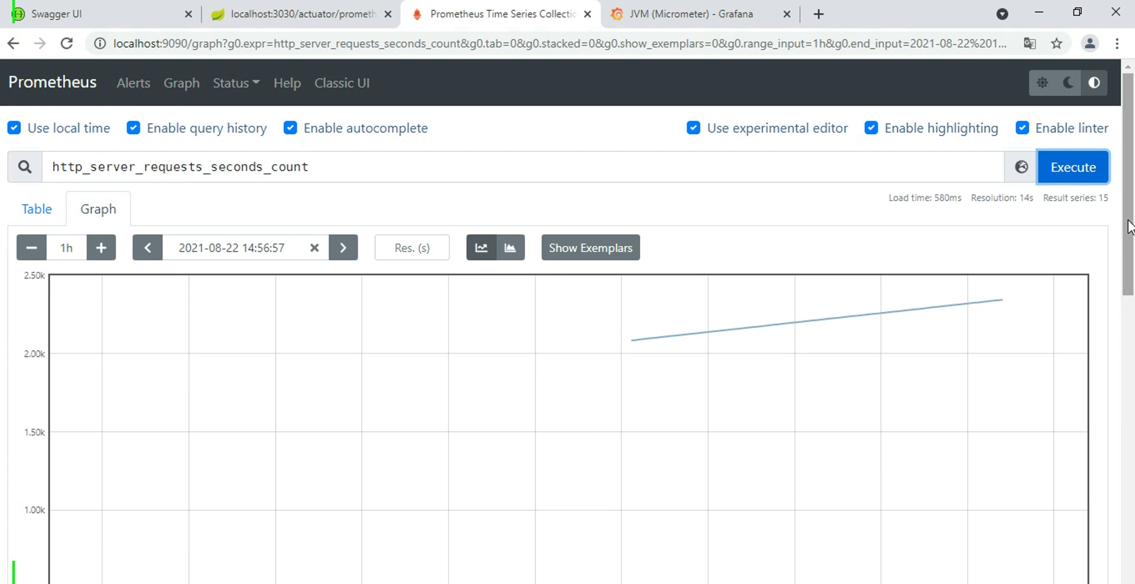
Show the http_server_requests_seconds_count graph as a stacked graph.
mouse_move(1130, 227)
left_mouse_down()
mouse_move(1130, 296)
mouse_move(1128, 229)
left_mouse_up()
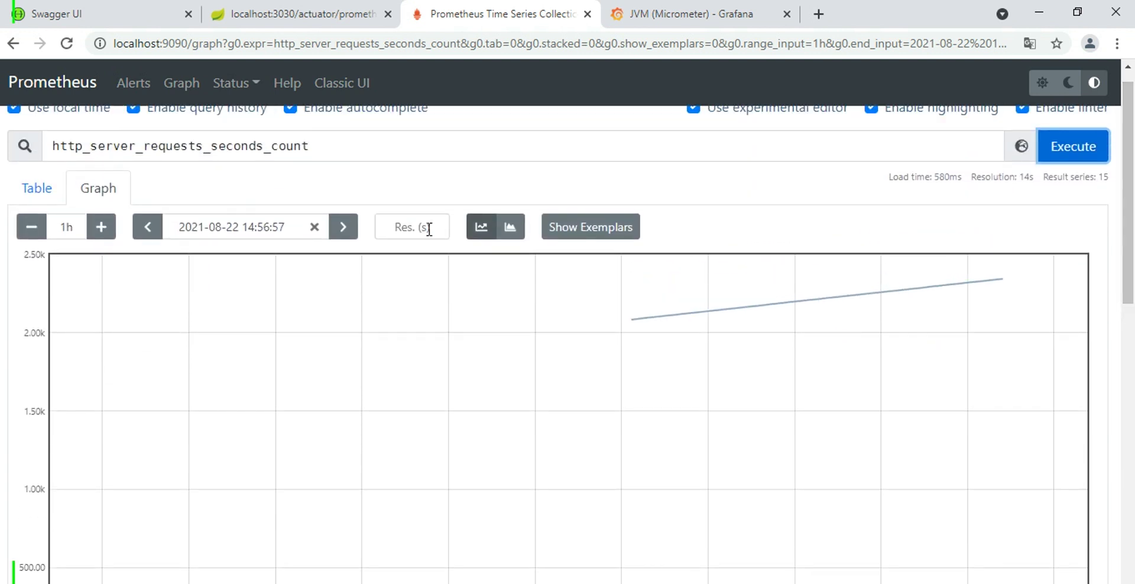
left_click(511, 228)
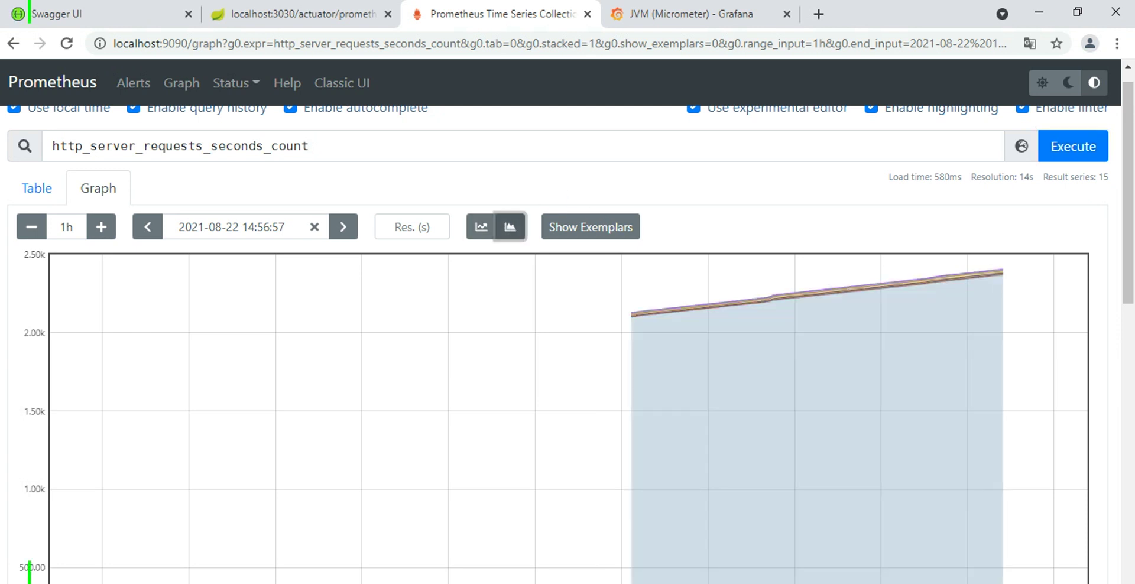
left_click_drag(1129, 261, 1126, 218)
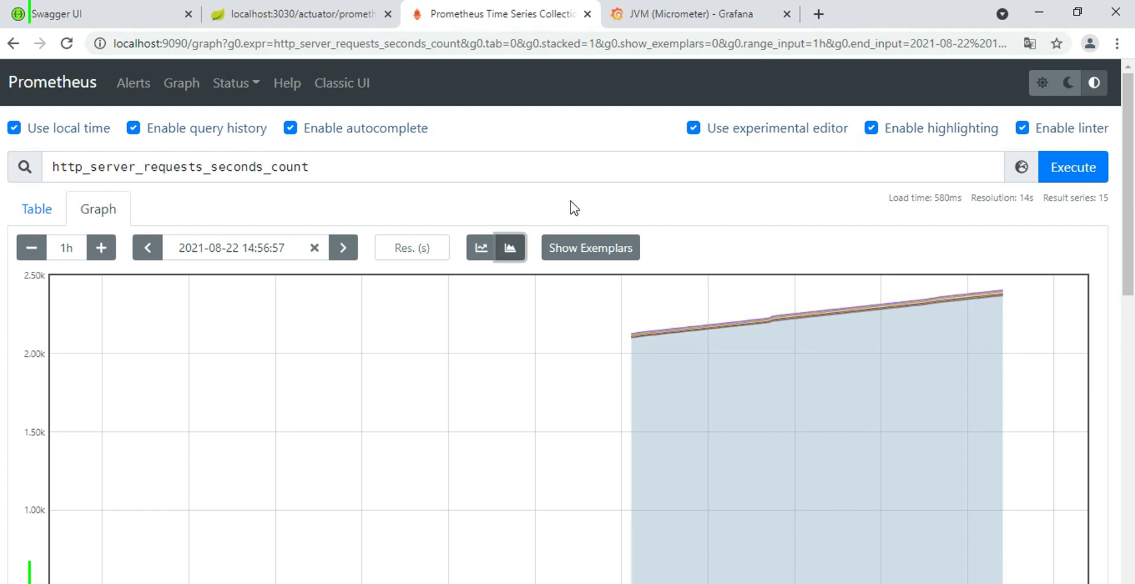
Look at the metric list in the Metrics Explorer again and close it without choosing a metric.
left_click(1024, 171)
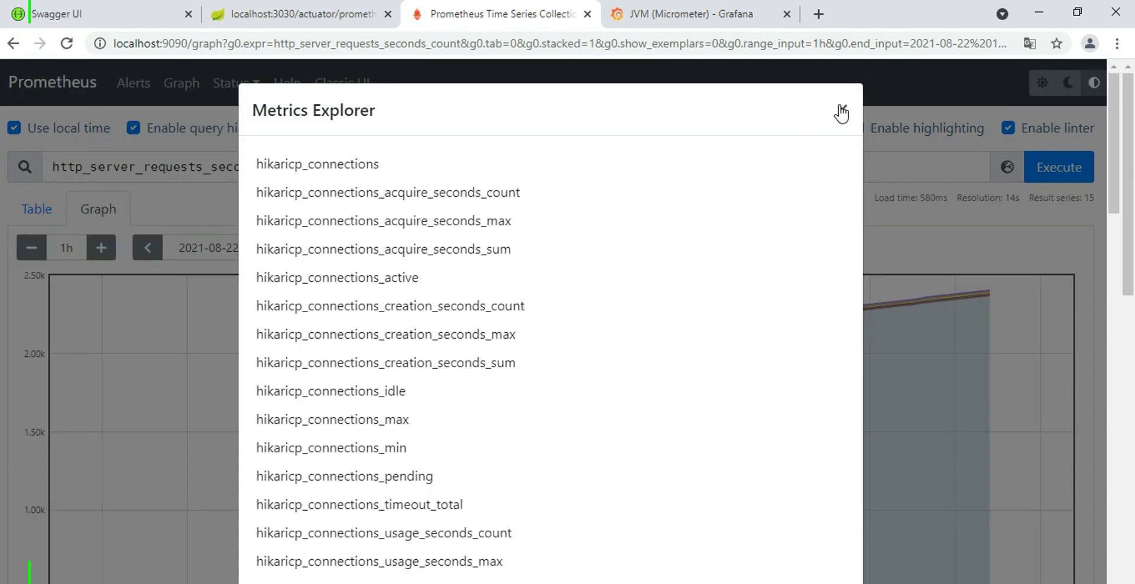
left_click(841, 112)
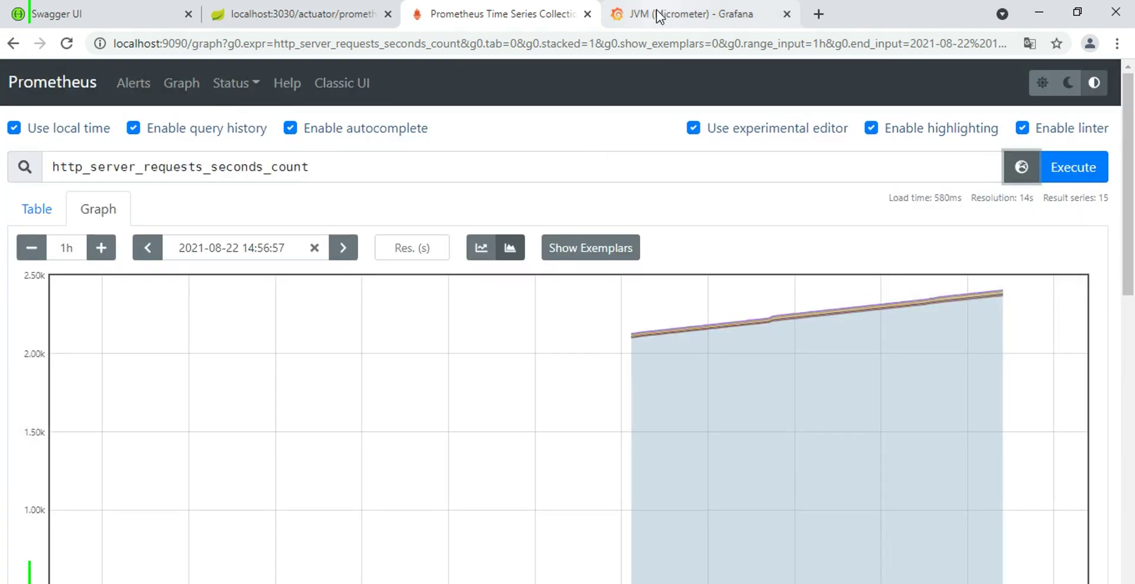
Switch to Grafana, review the JVM (Micrometer) dashboard's Quick Facts, I/O Overview and memory sections, and cancel leaving it with unsaved changes.
left_click(658, 16)
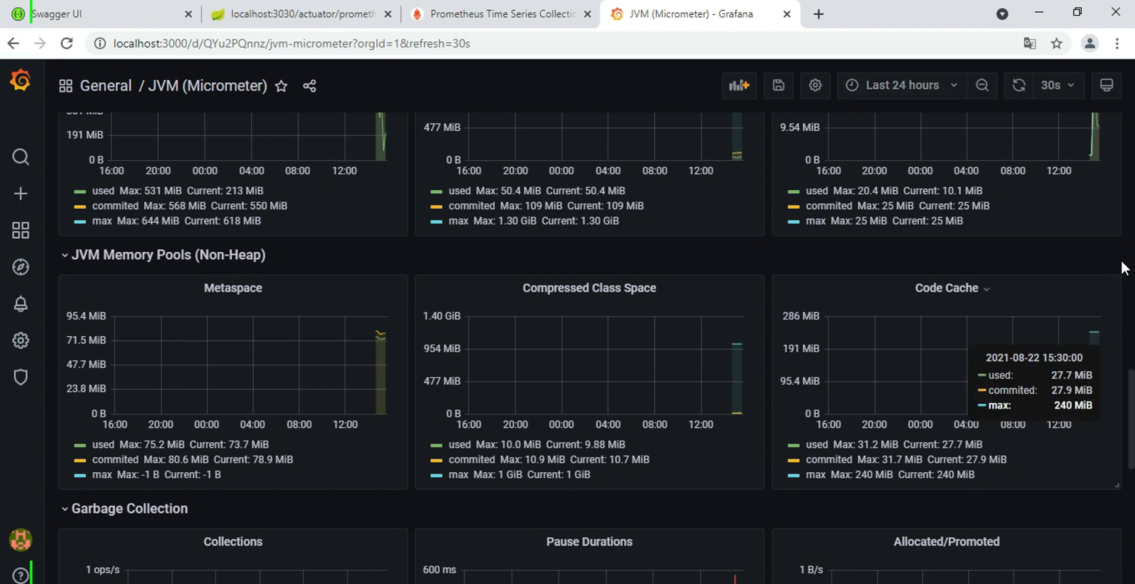
scroll(1121, 267, "up", 8)
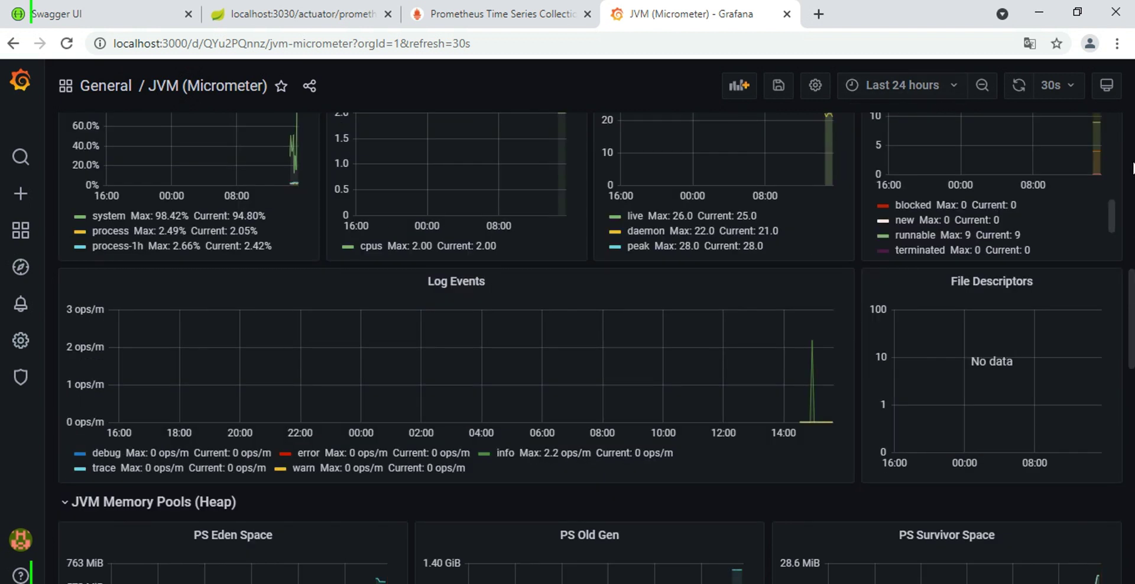
scroll(1133, 179, "up", 5)
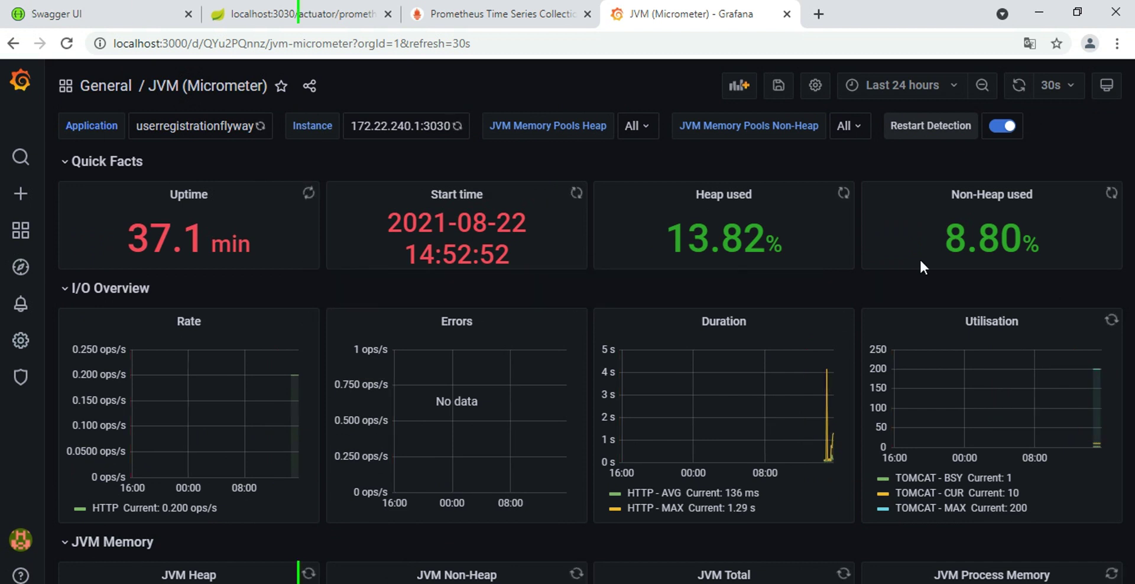
scroll(575, 136, "down", 4)
scroll(575, 136, "up", 4)
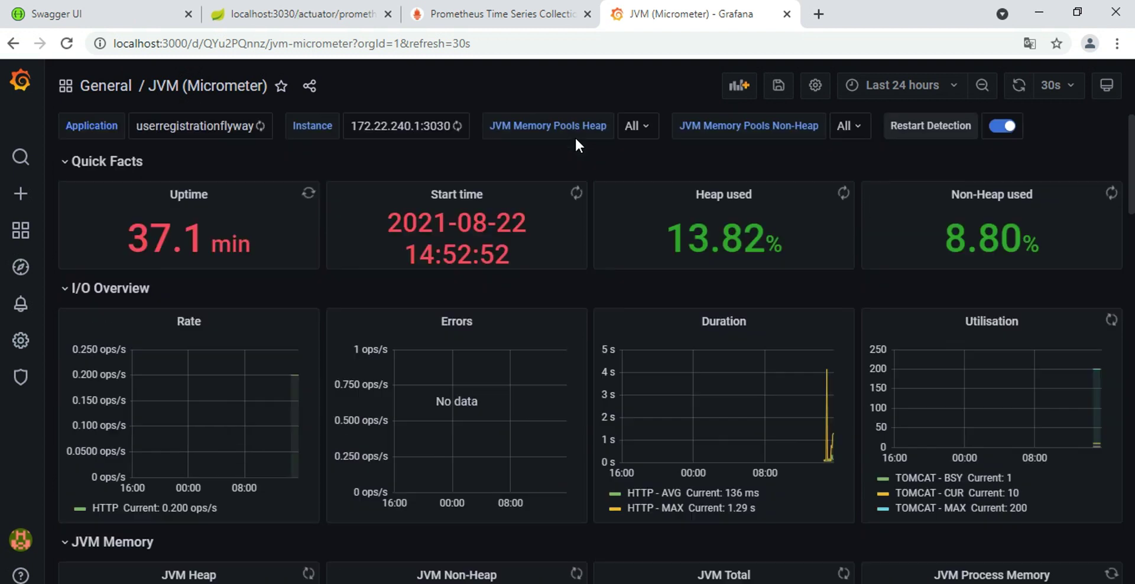
scroll(1014, 193, "down", 4)
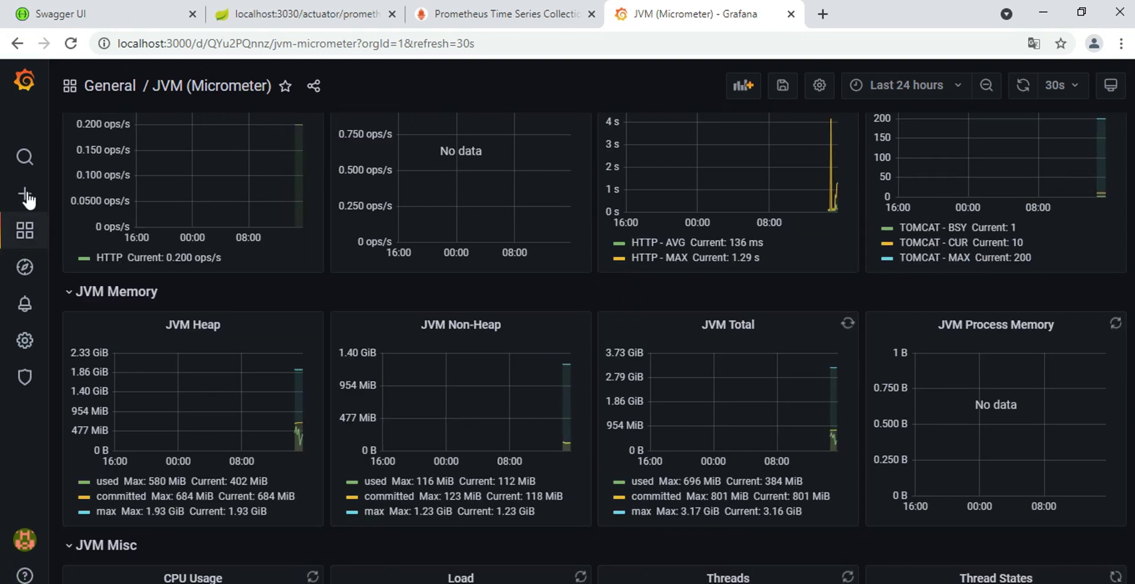
left_click(26, 189)
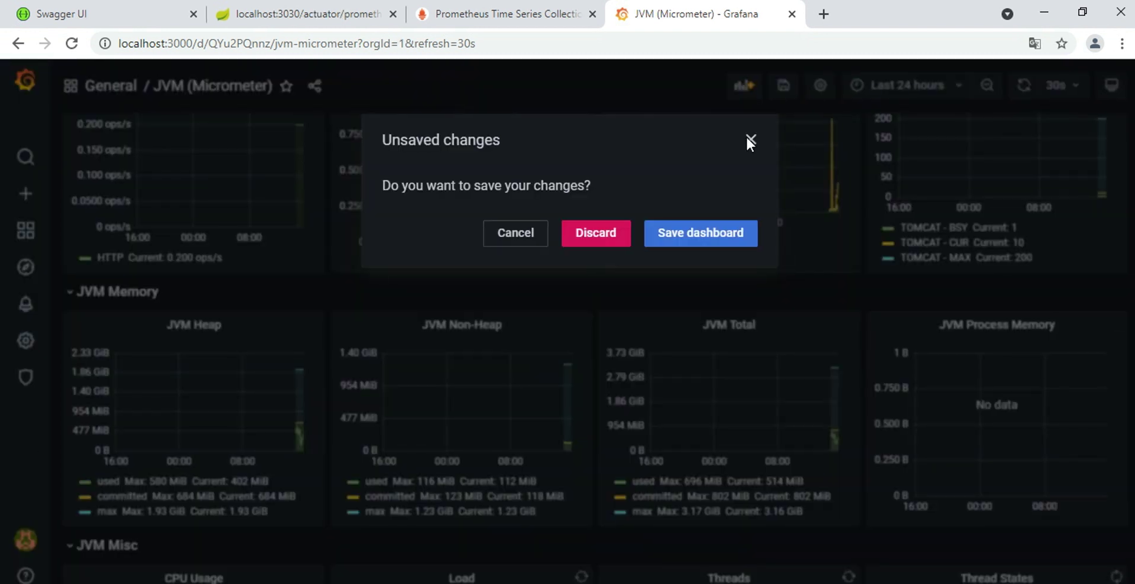
key("Escape")
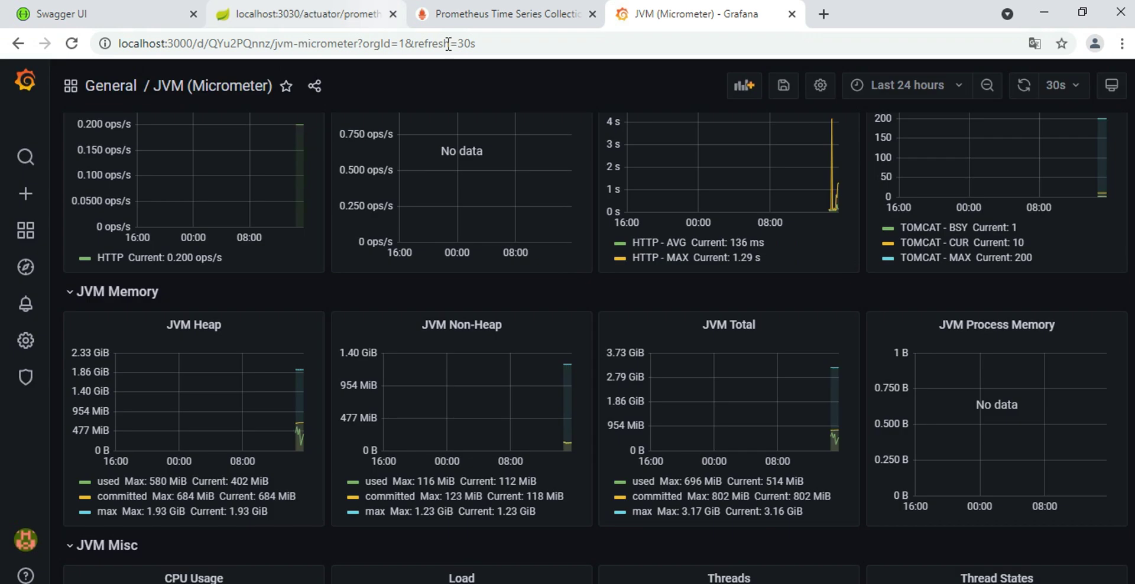
Switch to the application's actuator/prometheus page and examine the exposed HTTP, Tomcat, JVM and HikariCP metrics up to the start of the output.
left_click(287, 22)
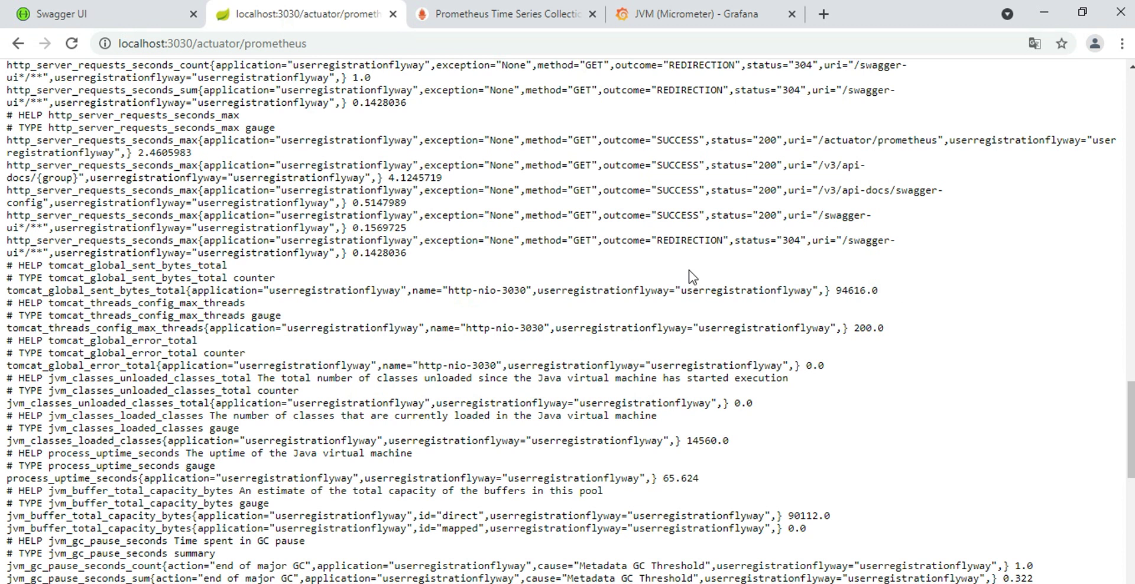
scroll(849, 387, "down", 3)
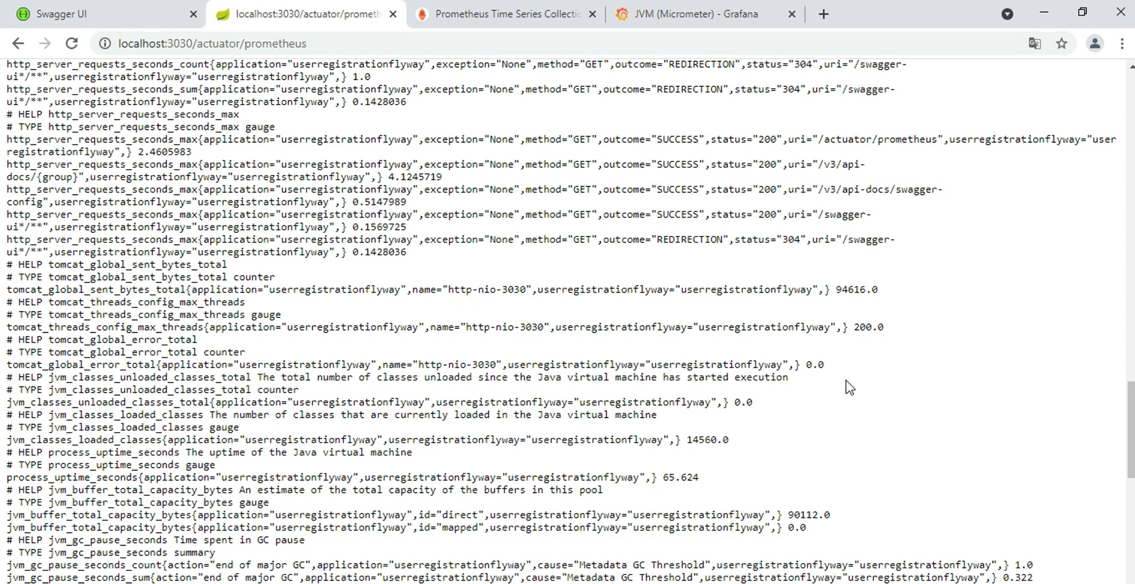
scroll(885, 343, "up", 4)
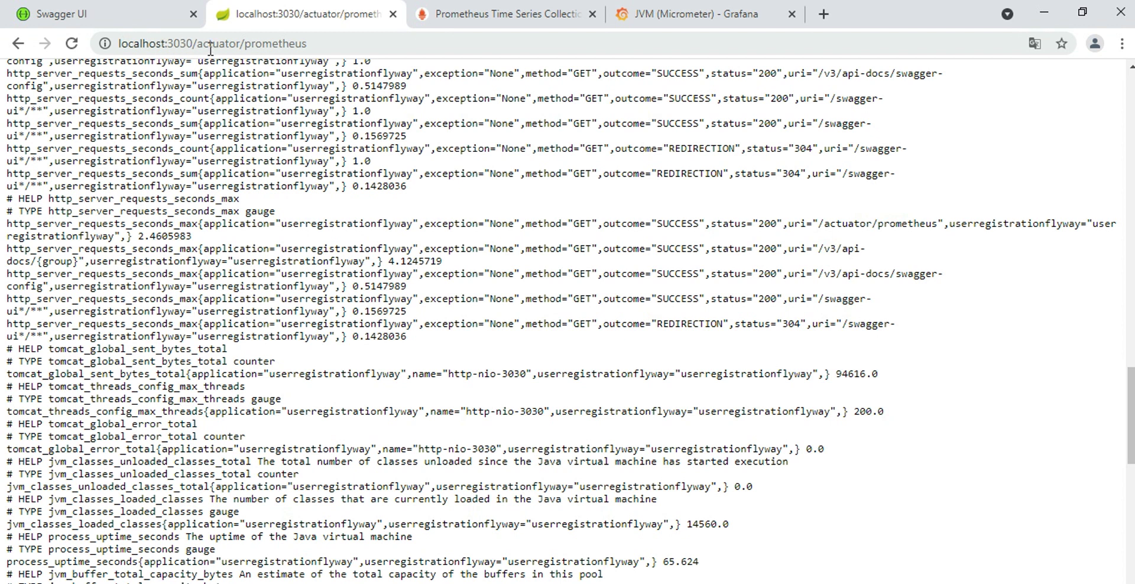
scroll(837, 373, "up", 1)
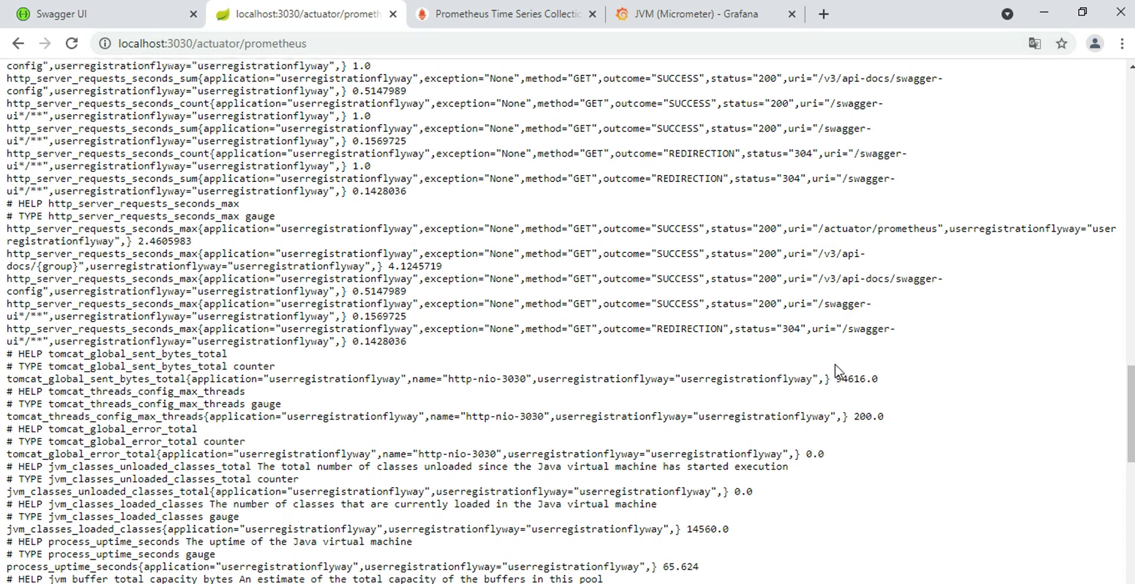
scroll(884, 305, "up", 20)
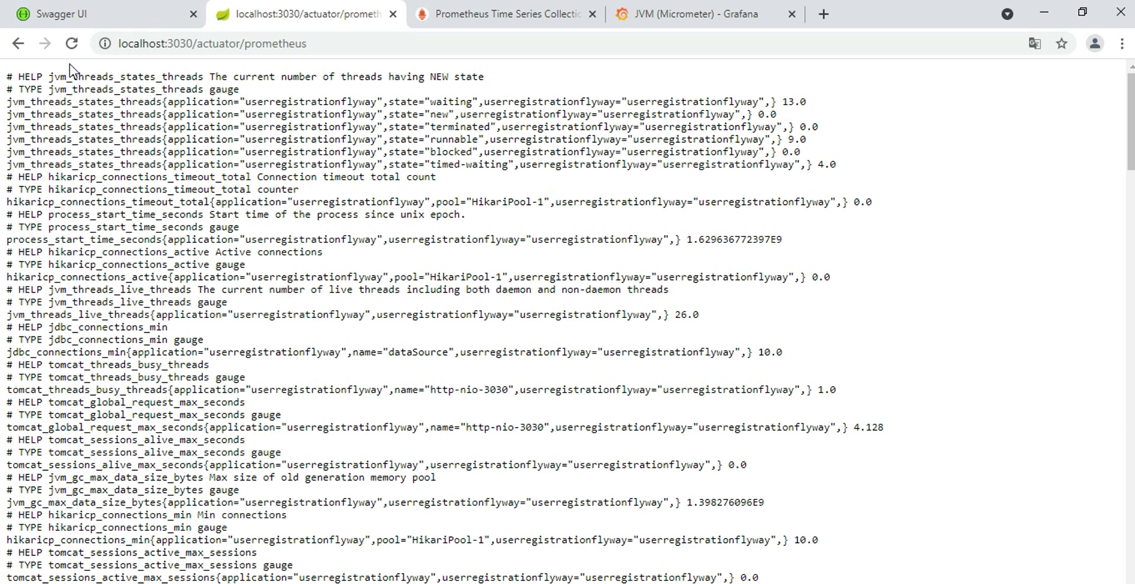
Switch to Swagger UI and examine the User Registration REST APIs' endpoints, schemas and definition selection.
left_click(63, 23)
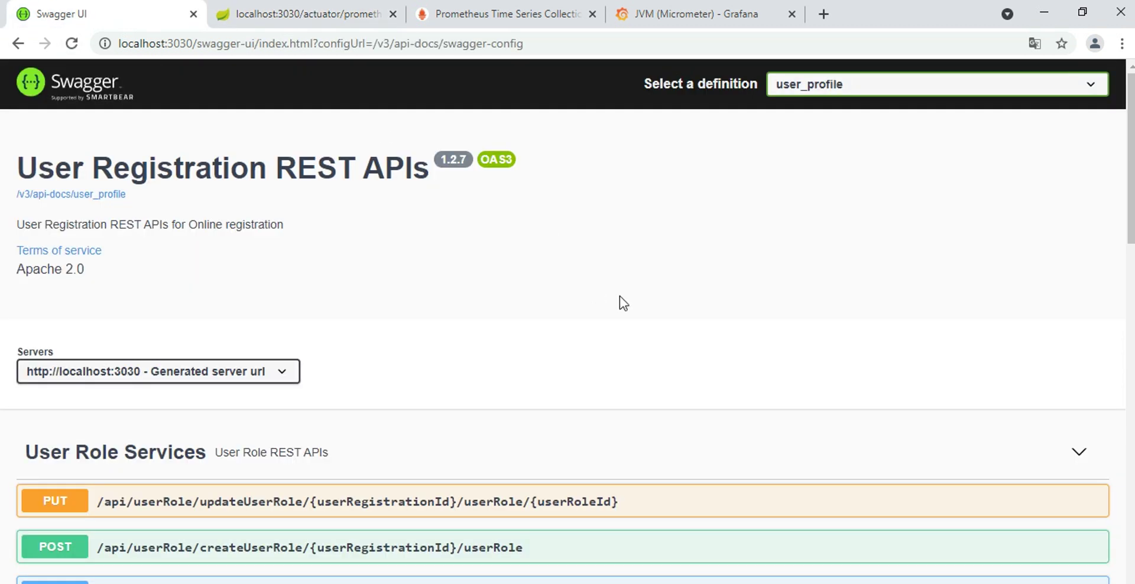
scroll(709, 292, "down", 1)
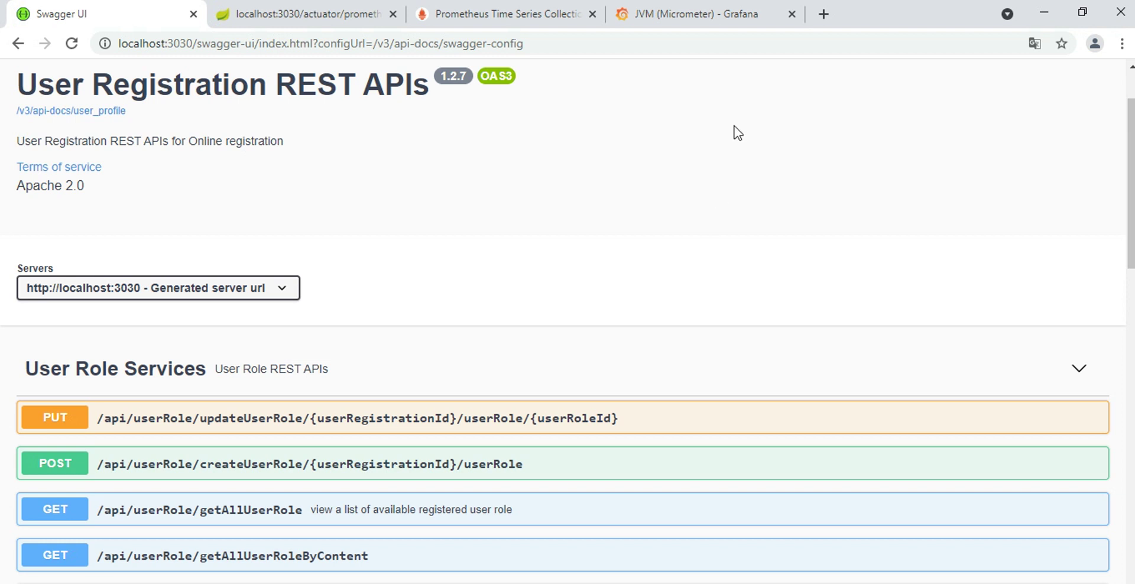
scroll(716, 255, "down", 3)
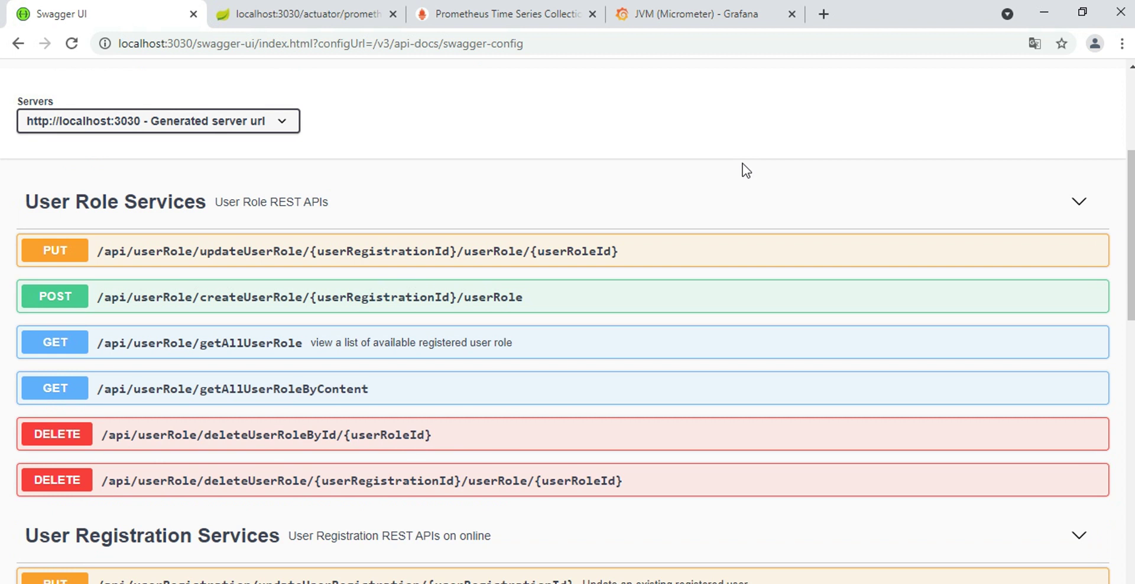
scroll(641, 251, "up", 3)
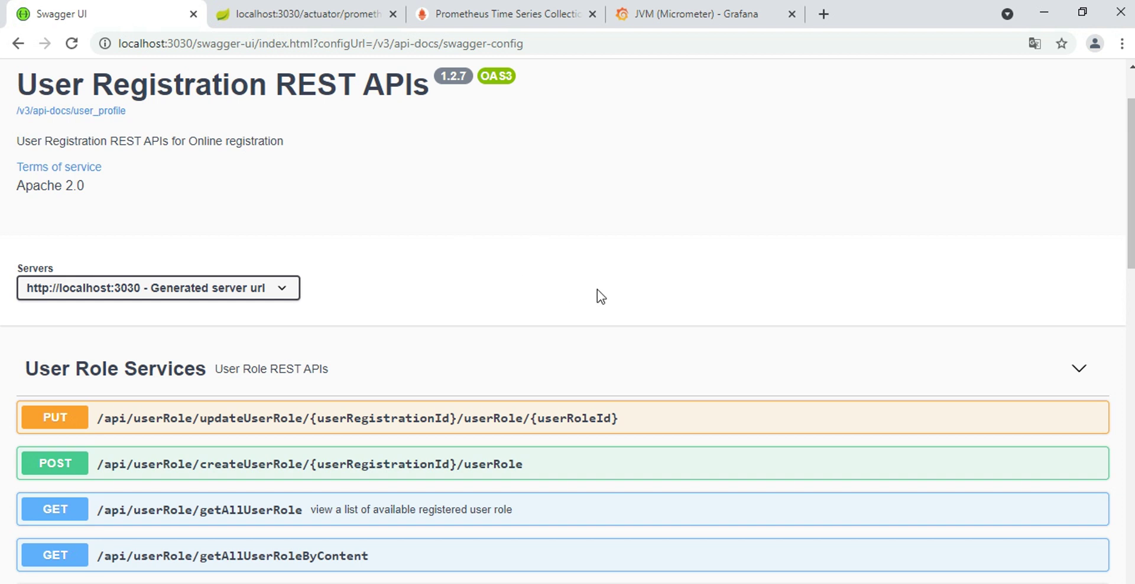
scroll(597, 289, "down", 3)
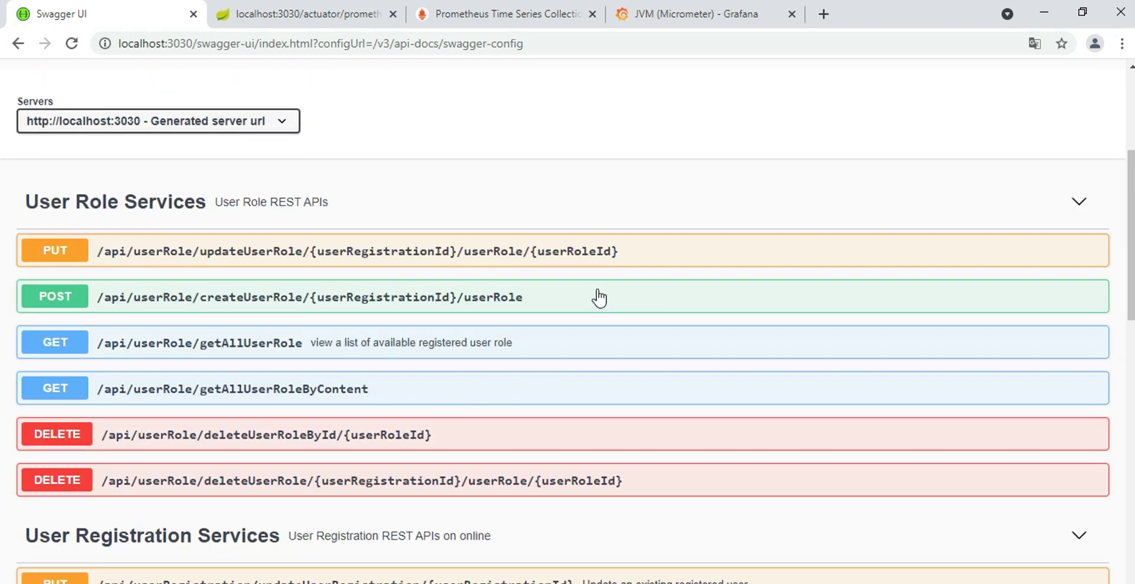
scroll(599, 299, "down", 3)
scroll(611, 312, "down", 5)
scroll(649, 343, "down", 8)
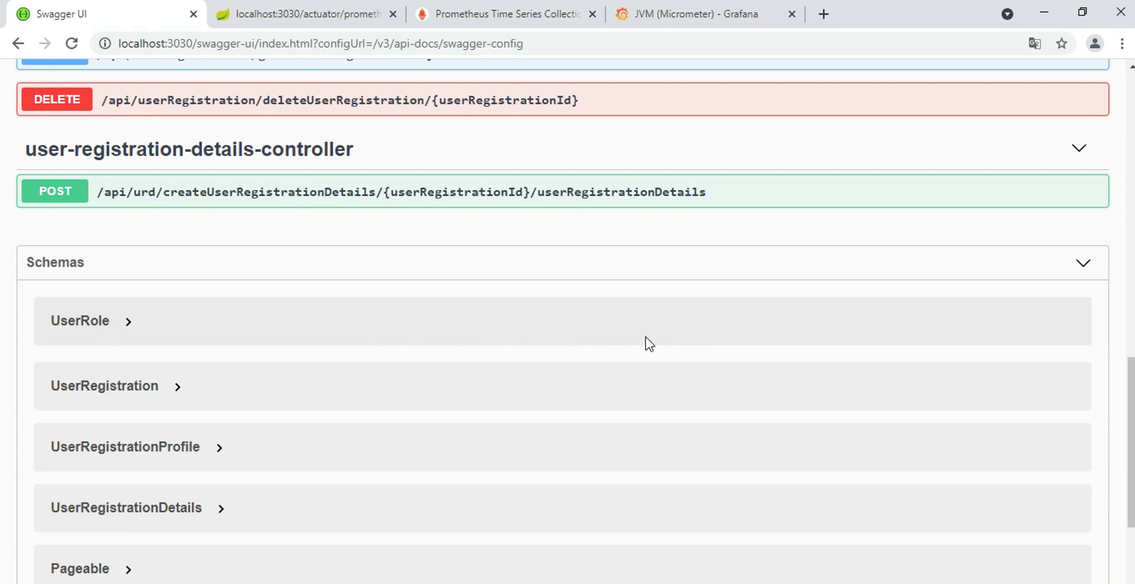
scroll(633, 317, "up", 6)
scroll(735, 196, "up", 14)
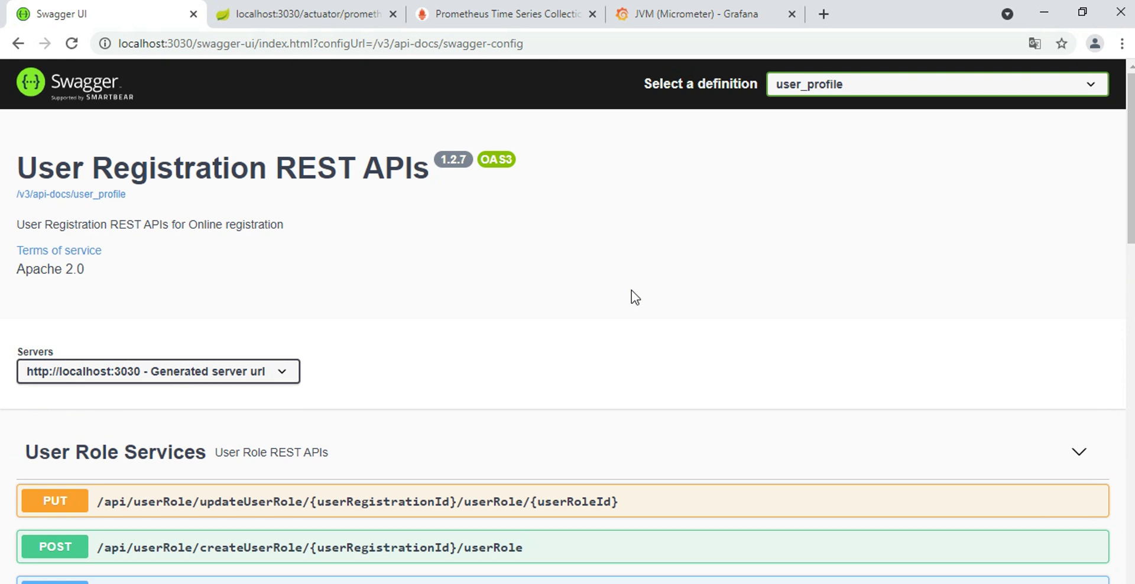
left_click(1091, 94)
left_click(764, 293)
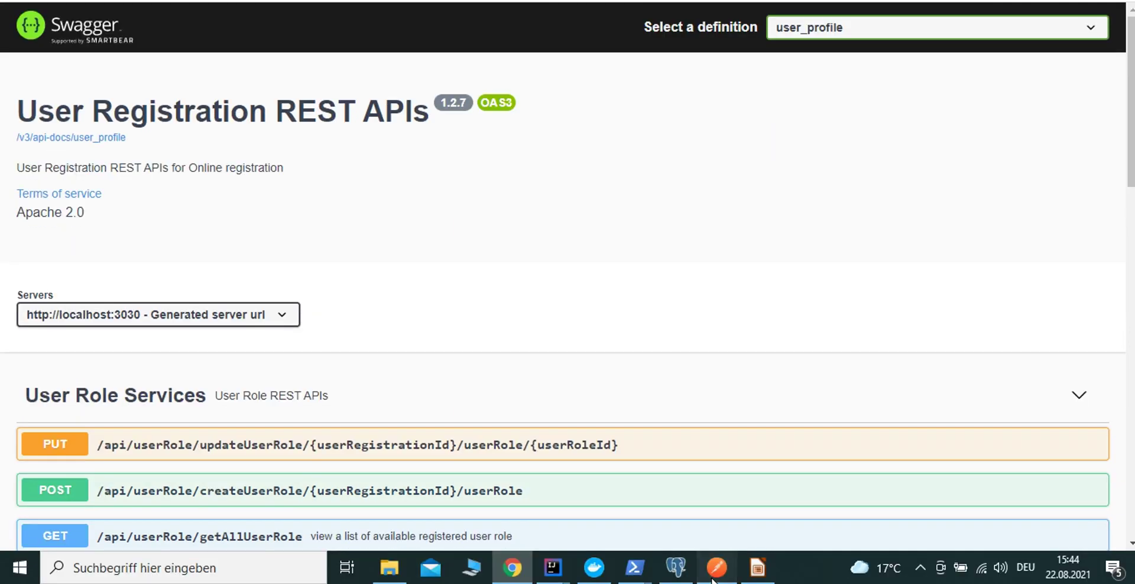
Switch to Postman, maximize it, and review the variables of the dev_userregistration environment, including k8s and k8s_actuator.
left_click(716, 568)
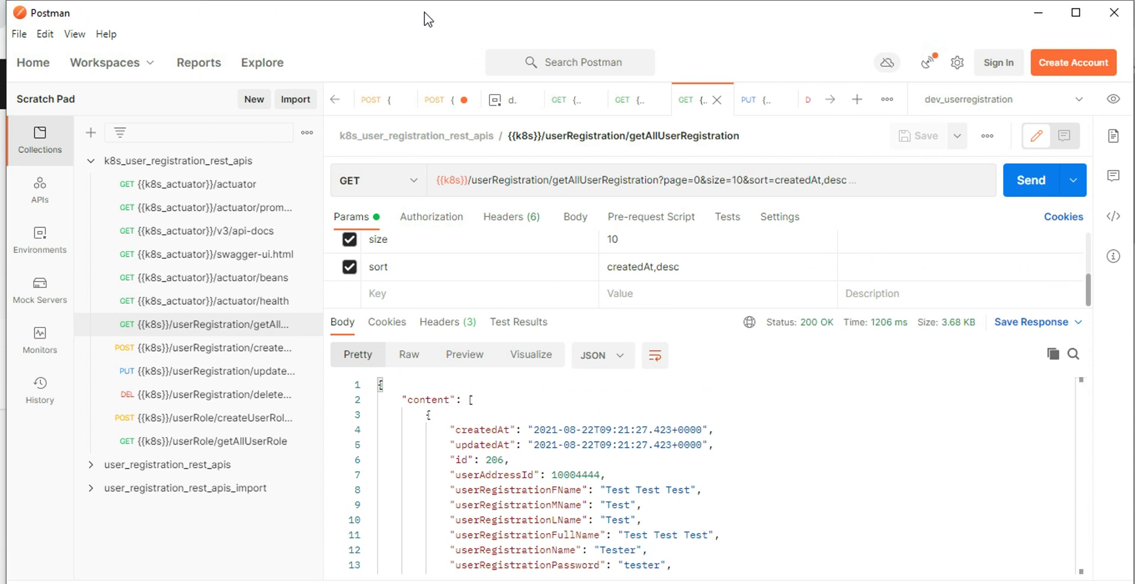
left_click(1068, 13)
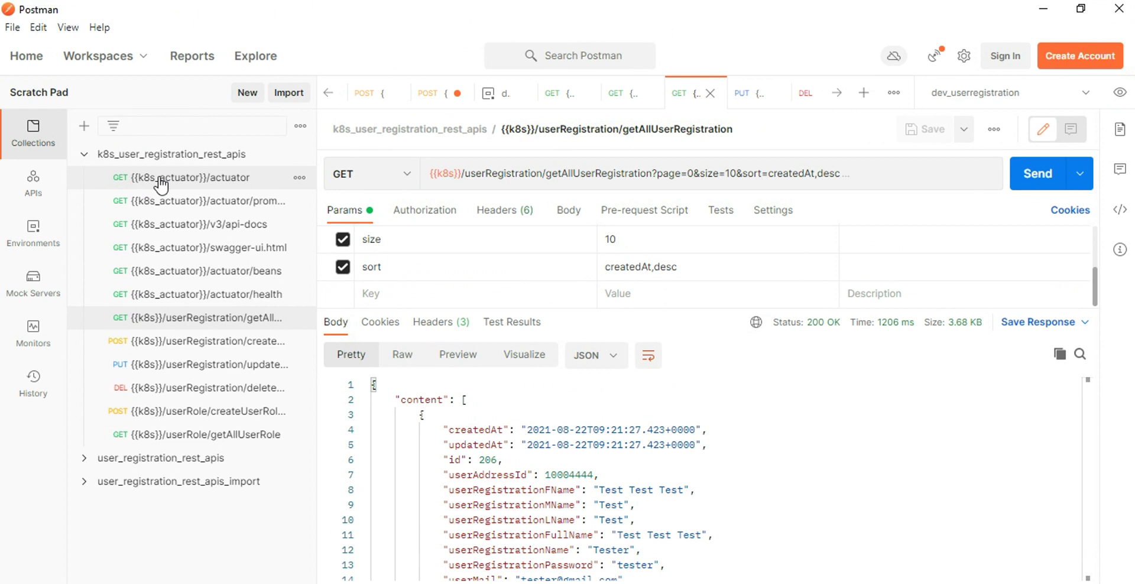
left_click(1121, 93)
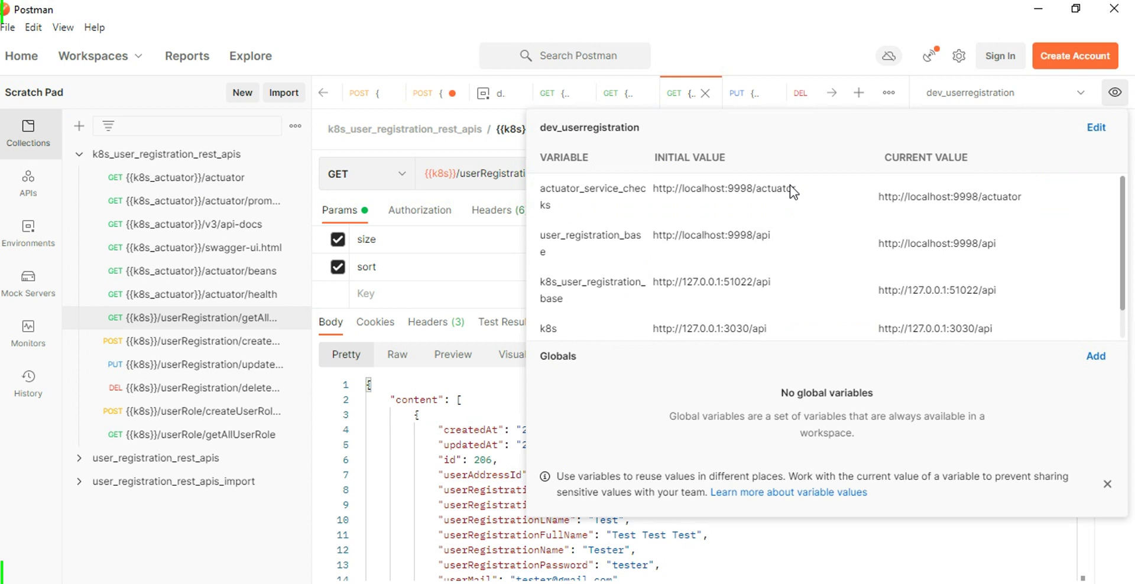
scroll(822, 275, "down", 1)
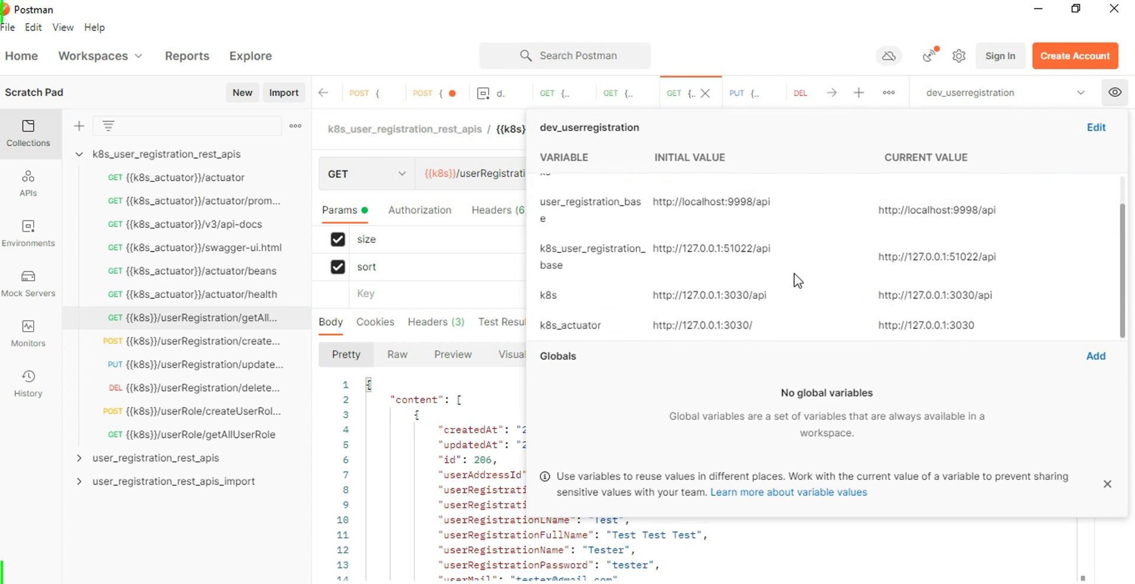
mouse_move(443, 177)
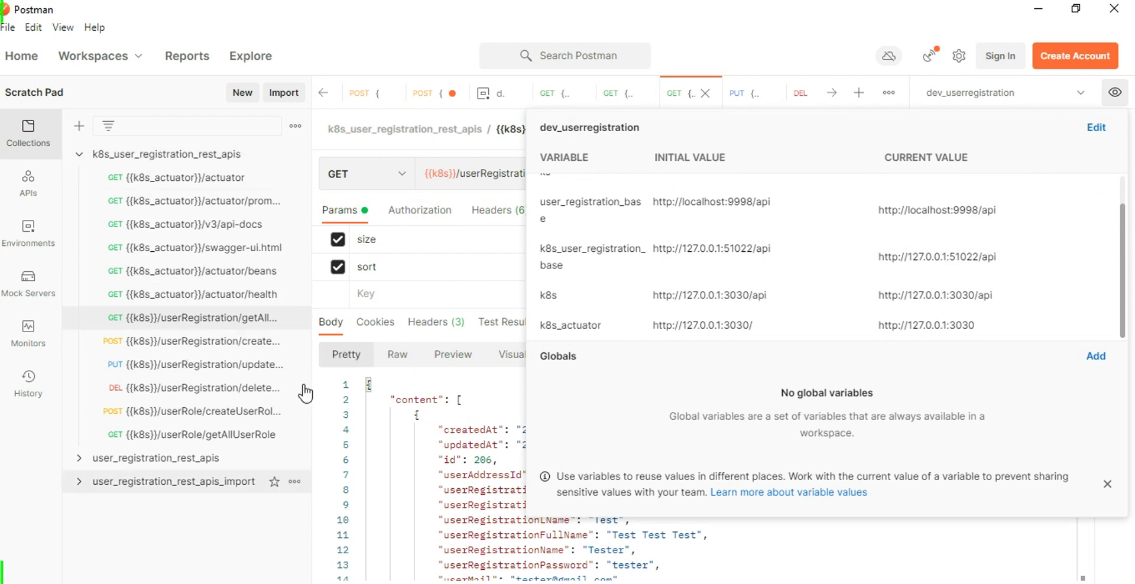
left_click(327, 430)
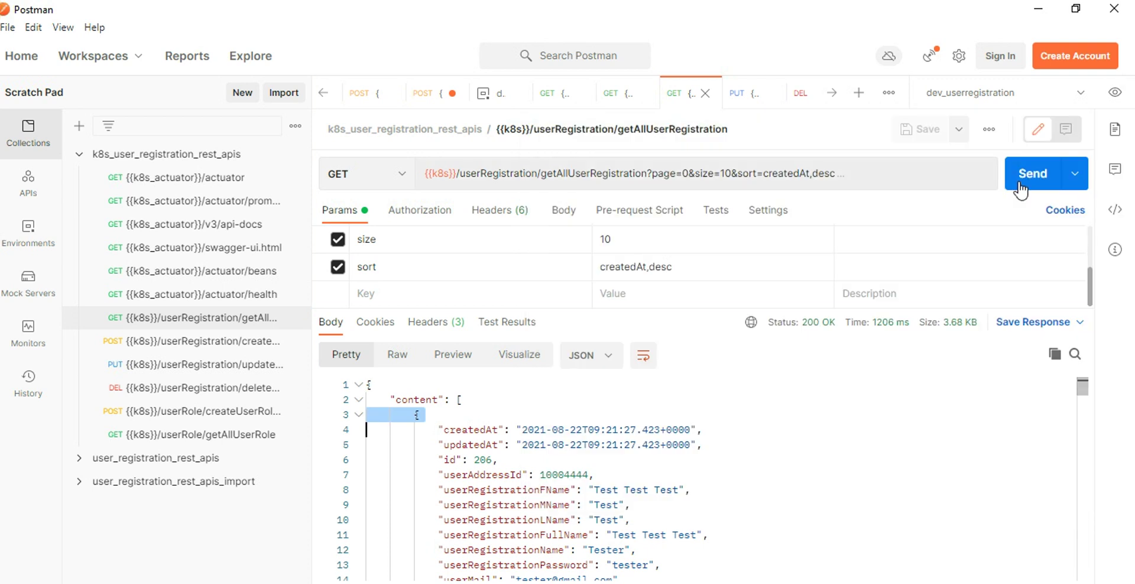
left_click(848, 416)
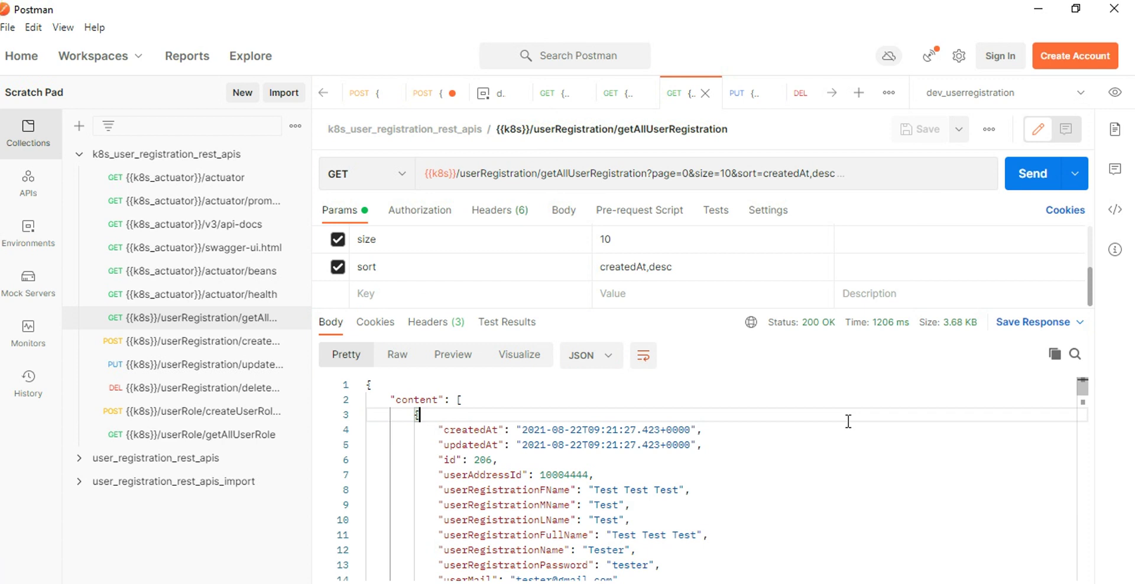
left_click(1116, 92)
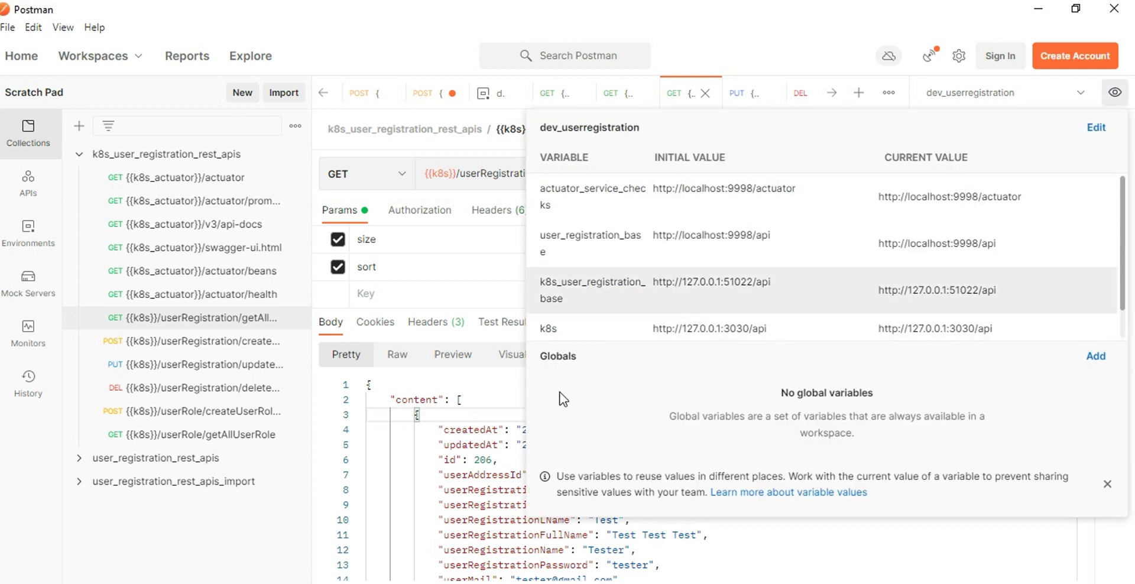
left_click(400, 451)
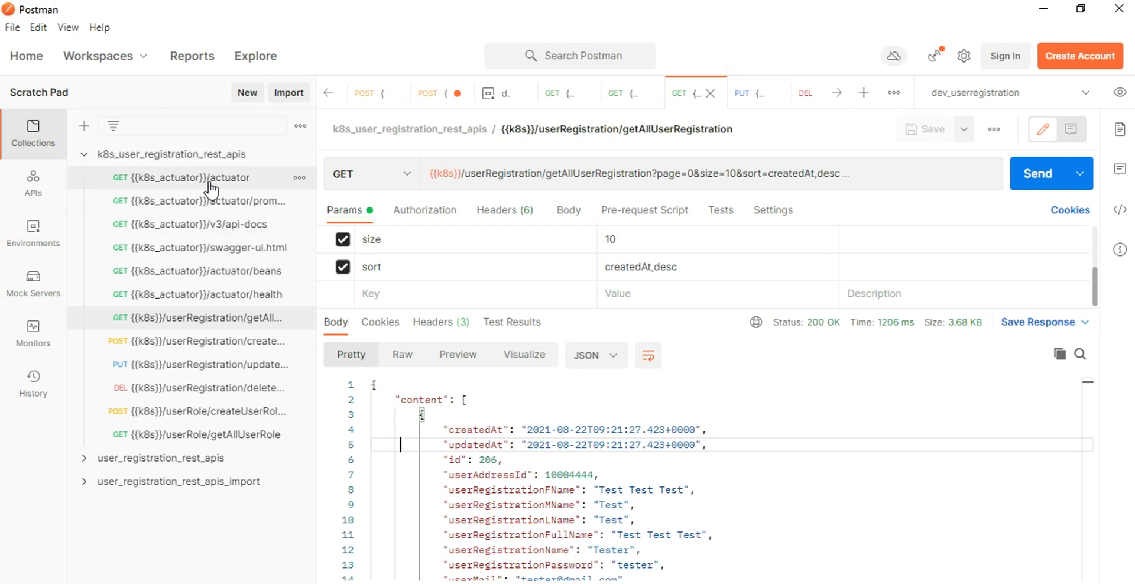
Open the {{k8s_actuator}}/actuator GET request, send it, and look through the endpoint links in the response.
left_click(211, 188)
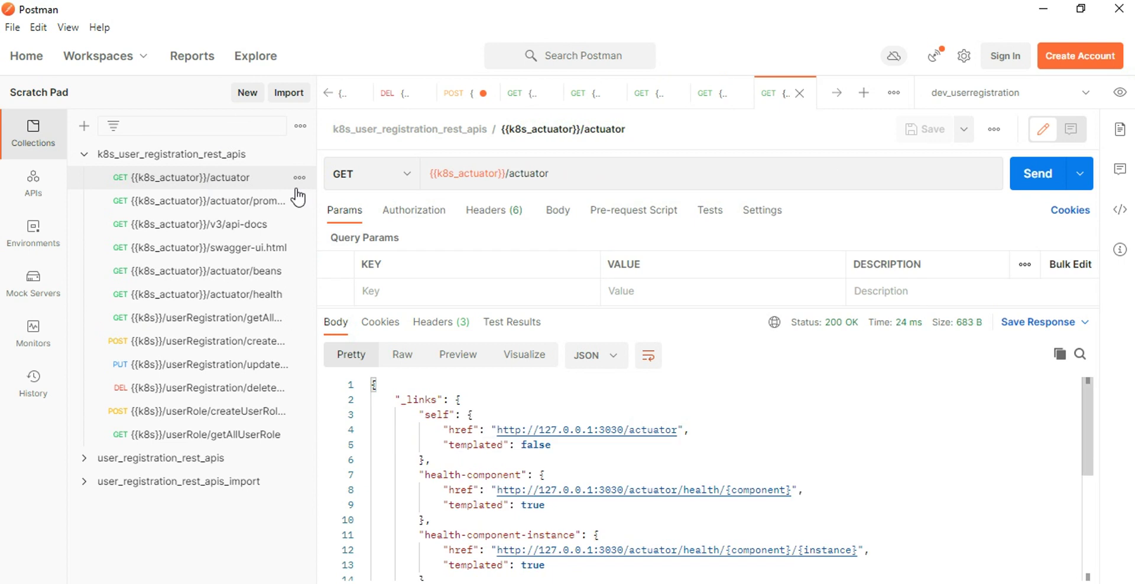
left_click(1041, 177)
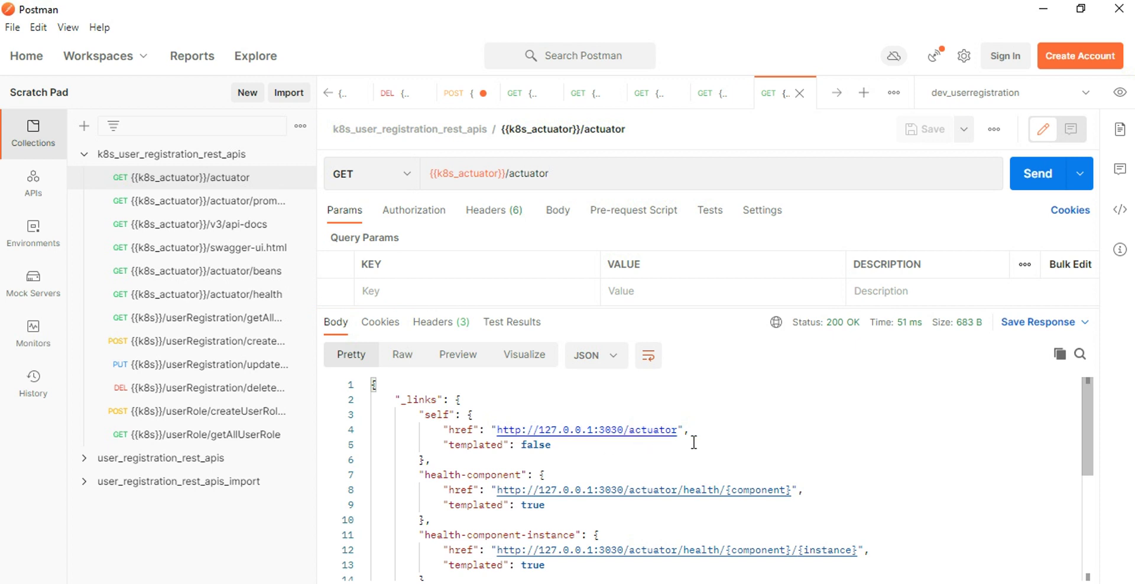
scroll(780, 450, "down", 1)
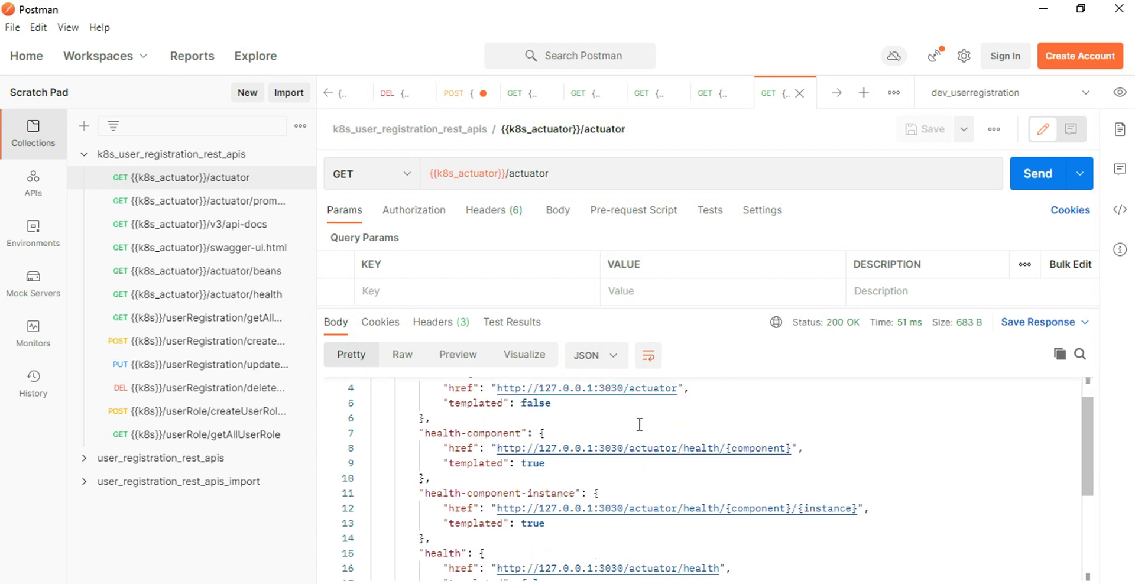
scroll(823, 533, "down", 2)
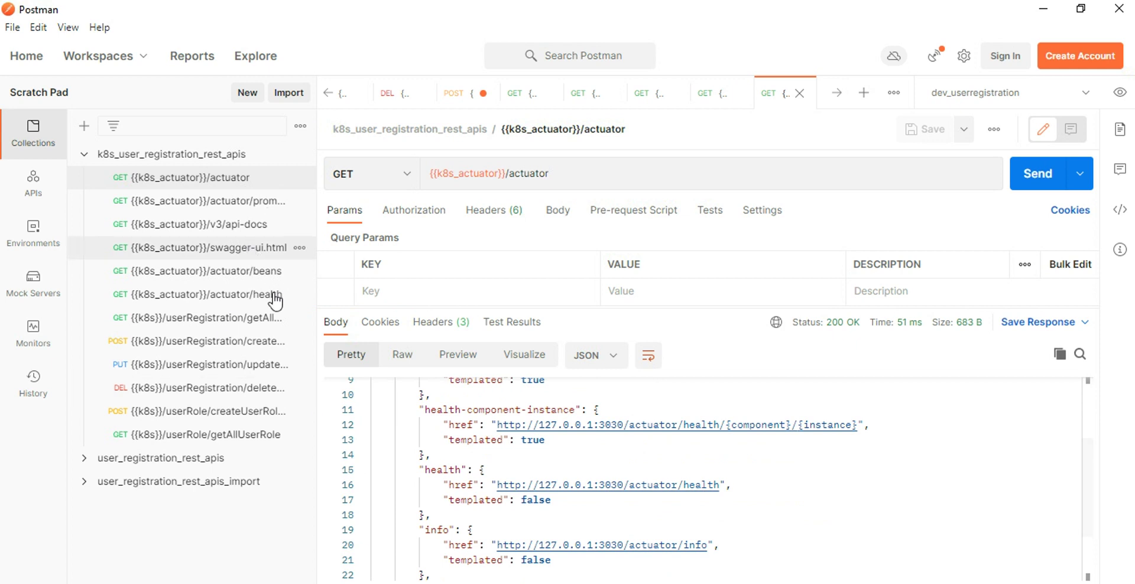
Open the {{k8s_actuator}}/actuator/health GET request, send it, and review the diskSpace and db details in the response.
key("ctrl+Tab")
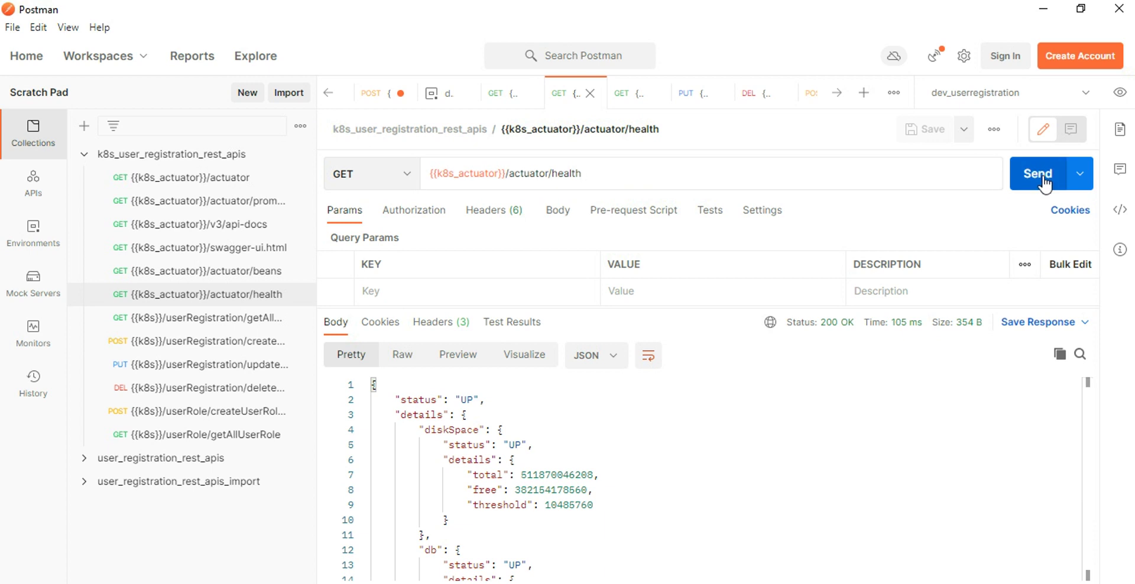
key("ctrl+Return")
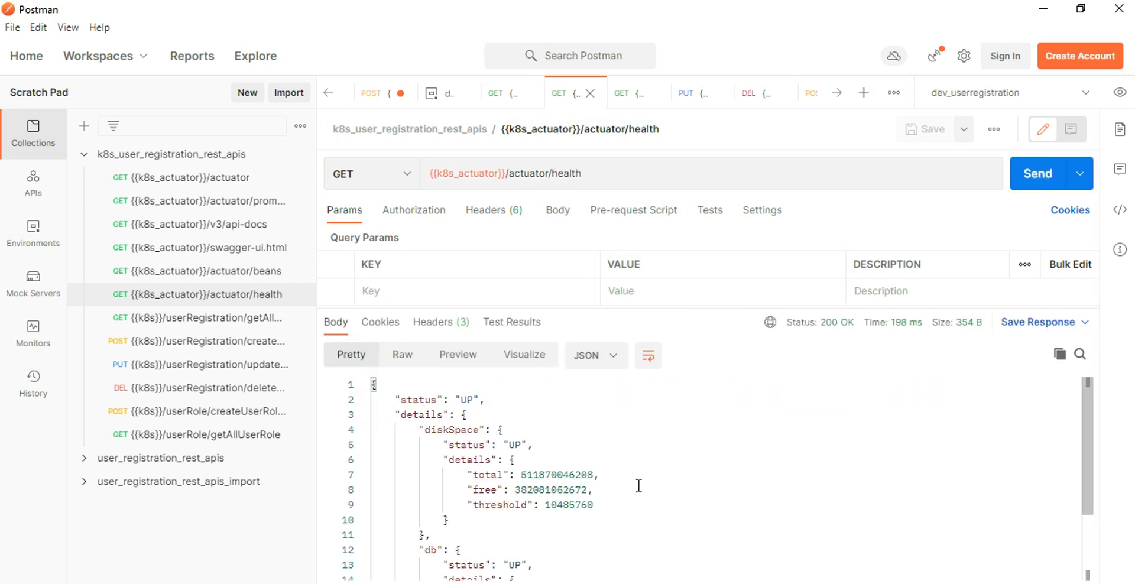
scroll(635, 484, "down", 3)
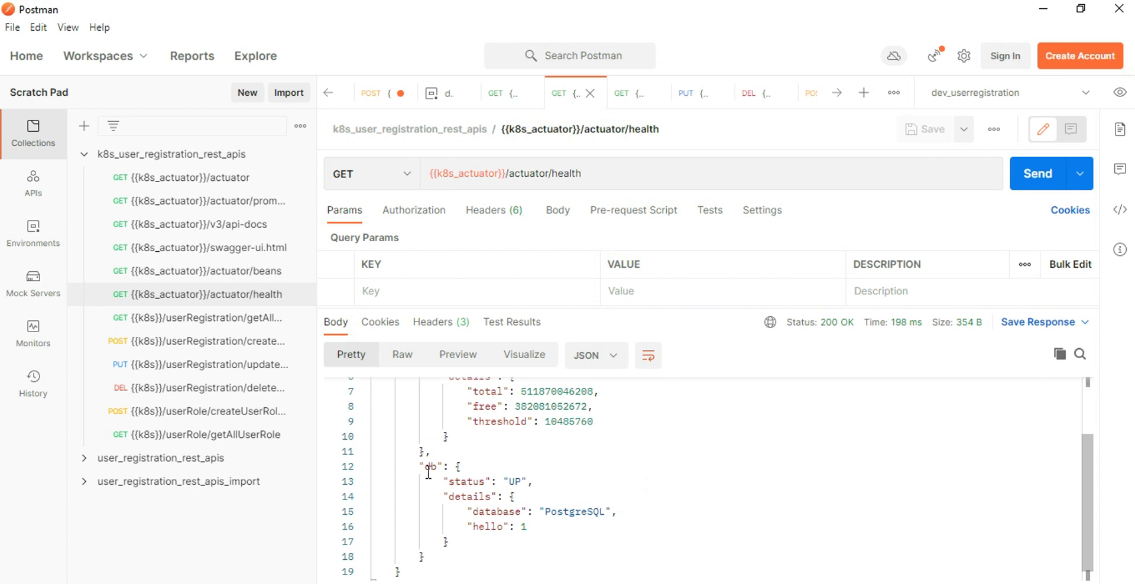
scroll(500, 498, "up", 1)
scroll(501, 498, "up", 1)
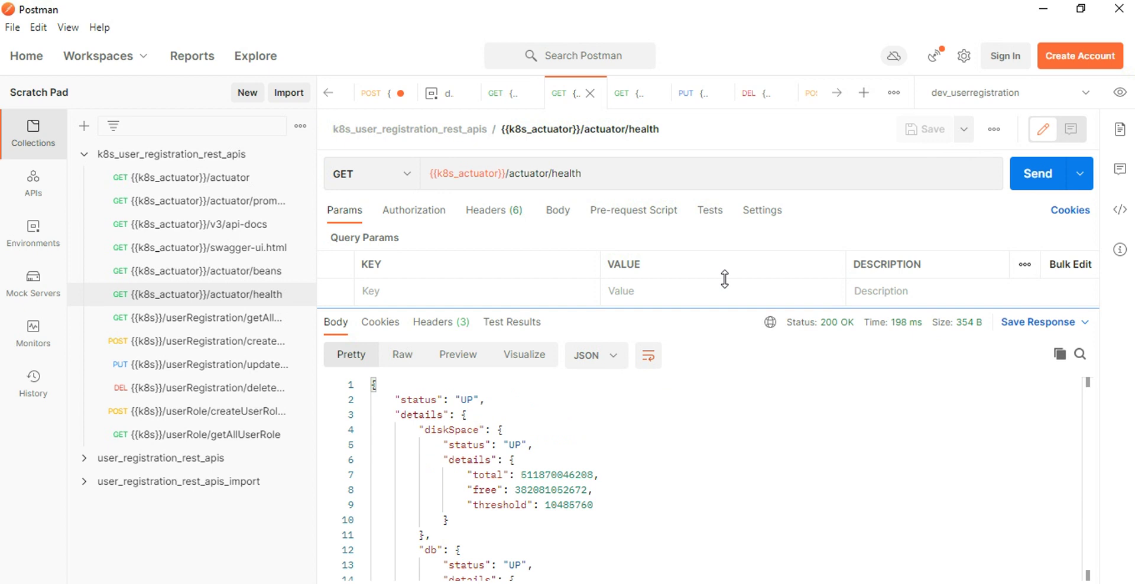
left_click_drag(726, 279, 725, 280)
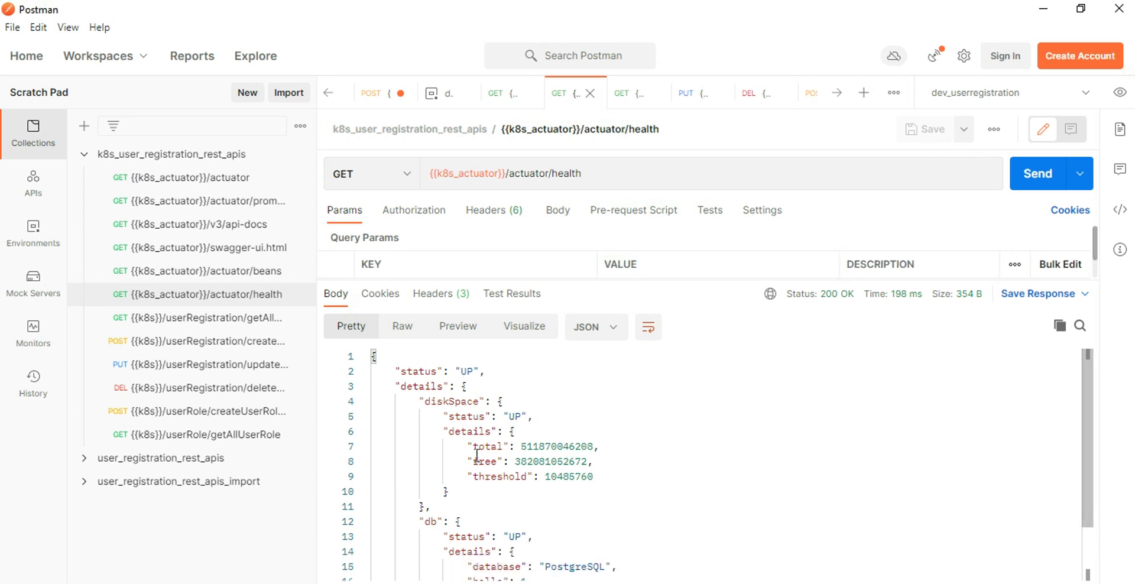
scroll(596, 510, "down", 3)
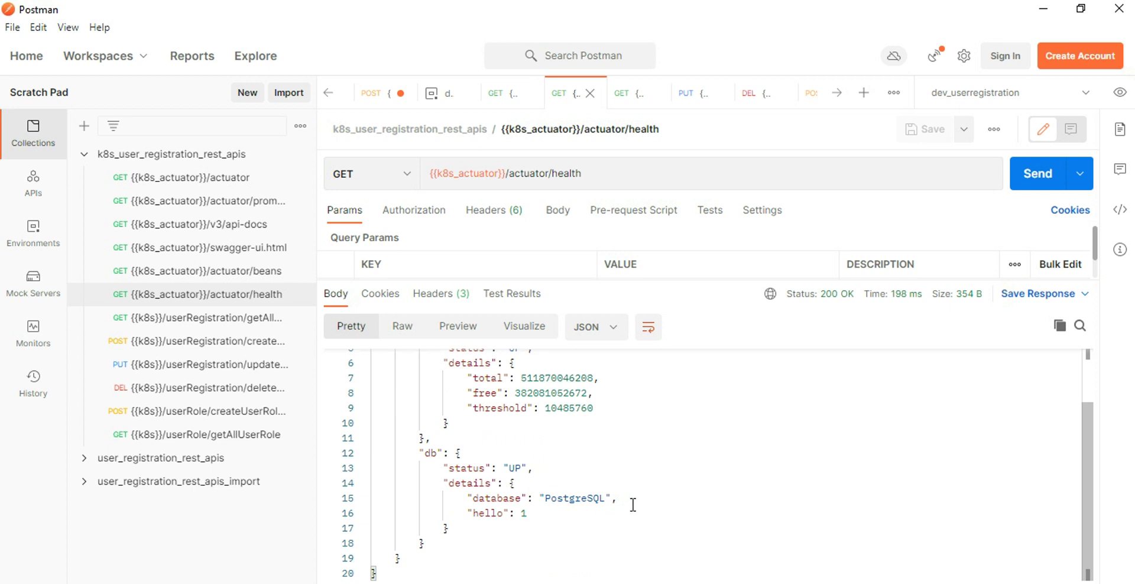
scroll(735, 484, "up", 2)
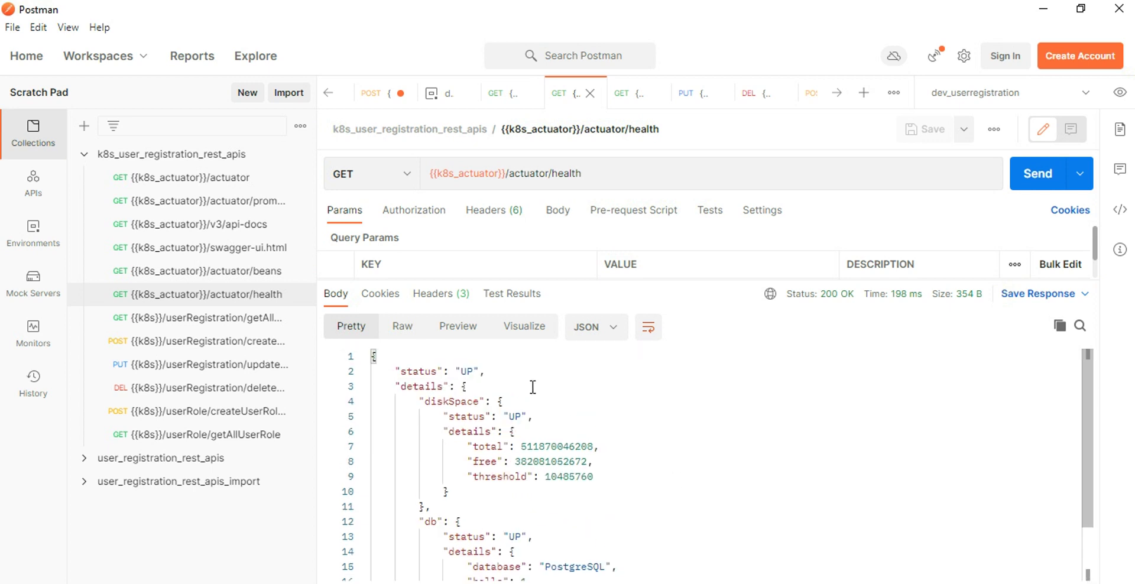
Open the {{k8s}}/userRegistration/getAllUserRegistration GET request and send it with page=0, size=10 and sort=createdAt,desc.
left_click(182, 320)
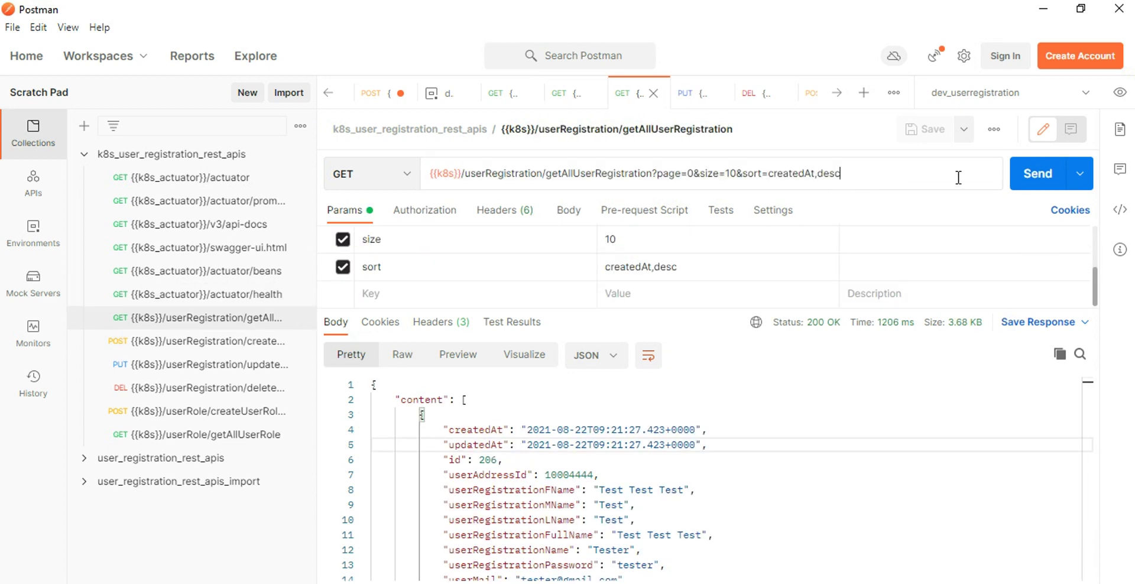
key("ctrl+Return")
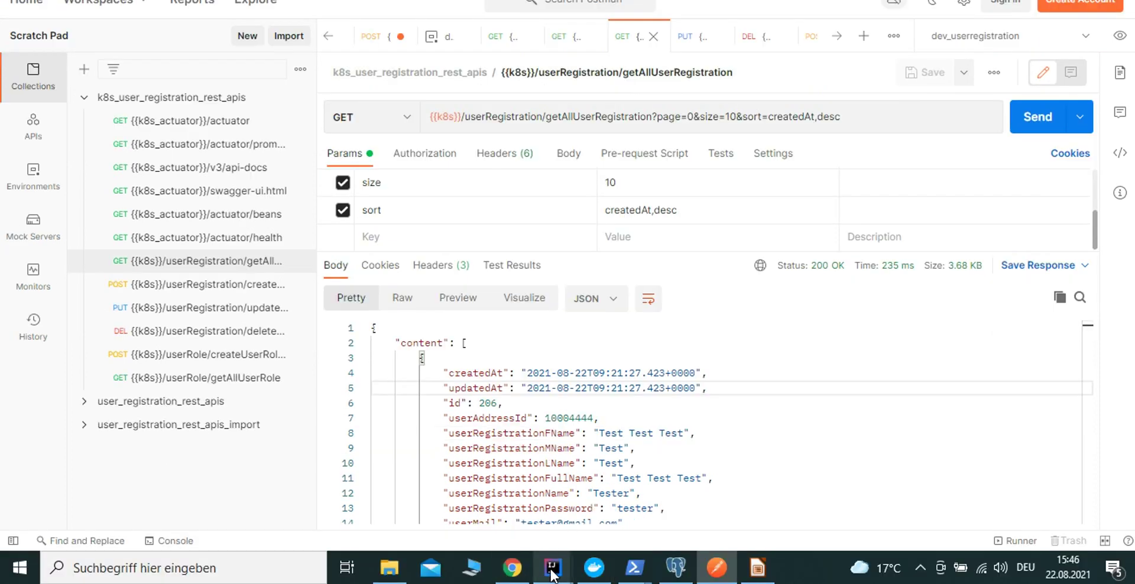
Switch to the userregistration_flyway project in IntelliJ IDEA and review the actuator and micrometer dependencies in pom.xml.
mouse_move(566, 565)
left_click(616, 487)
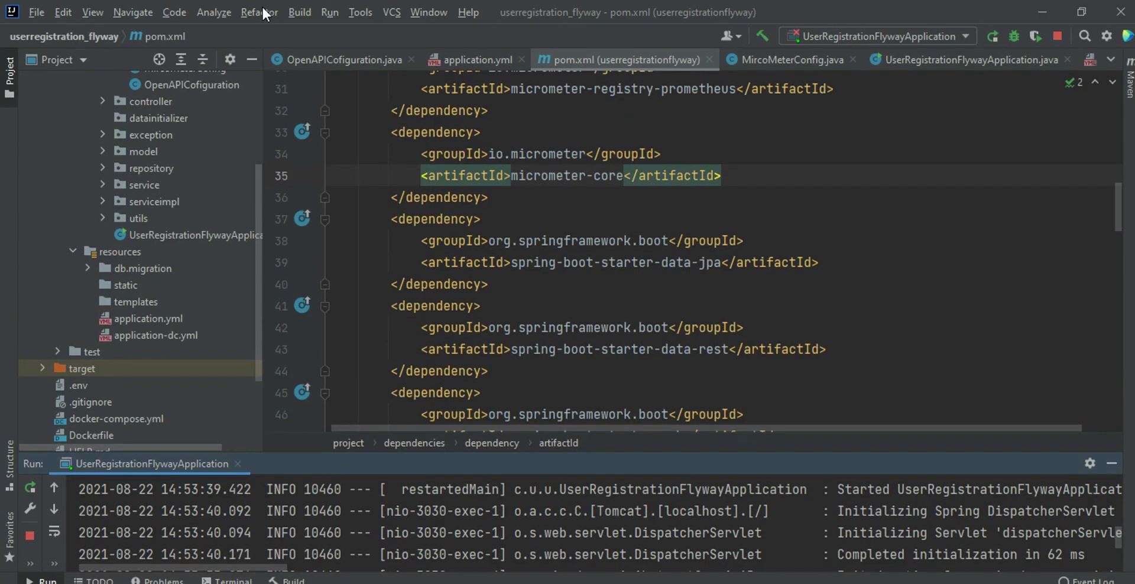
scroll(837, 231, "up", 5)
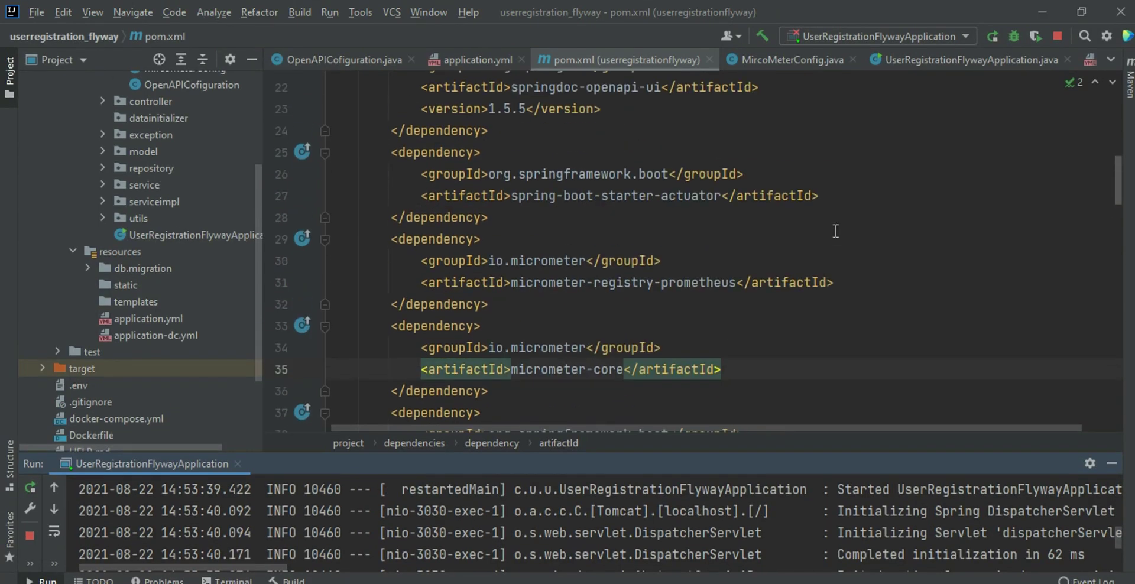
left_click_drag(854, 455, 836, 470)
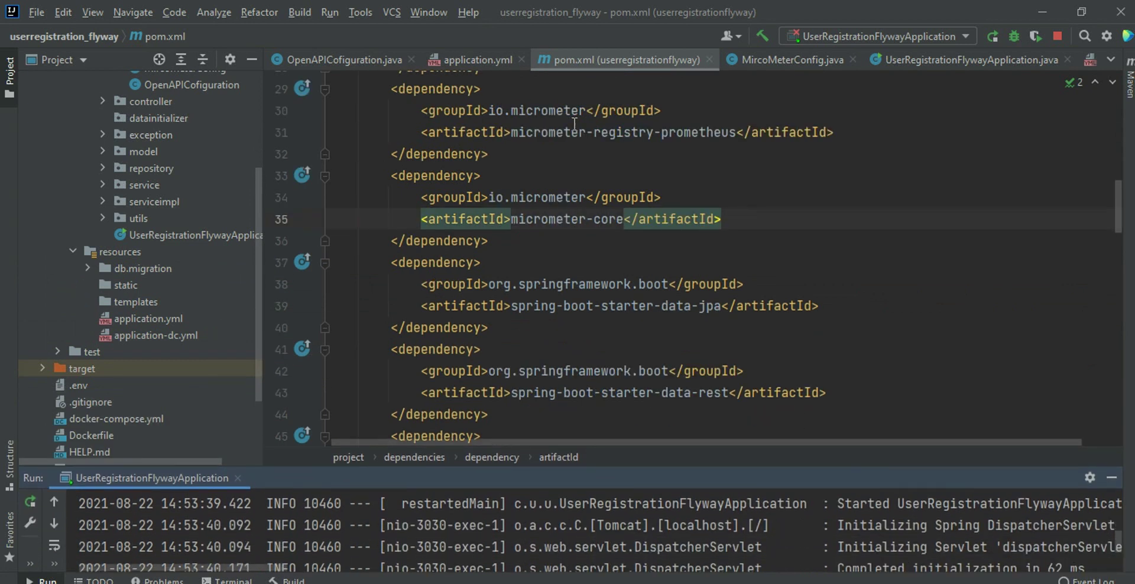
Look through the Flyway project's config package and resources, and expand the db.migration folder to list its SQL scripts.
left_click_drag(258, 201, 258, 123)
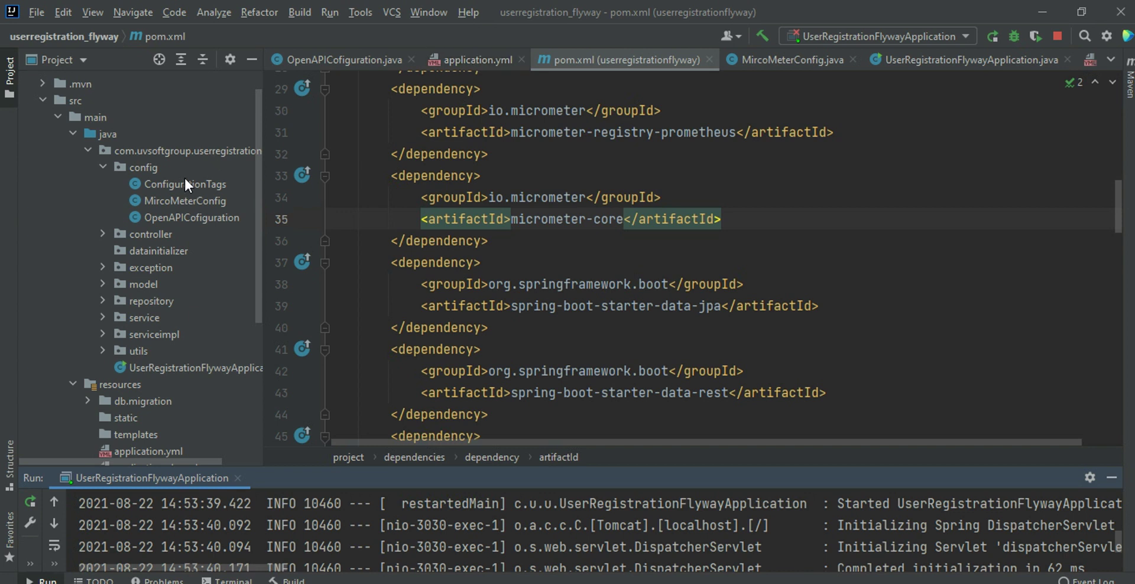
left_click_drag(259, 181, 263, 300)
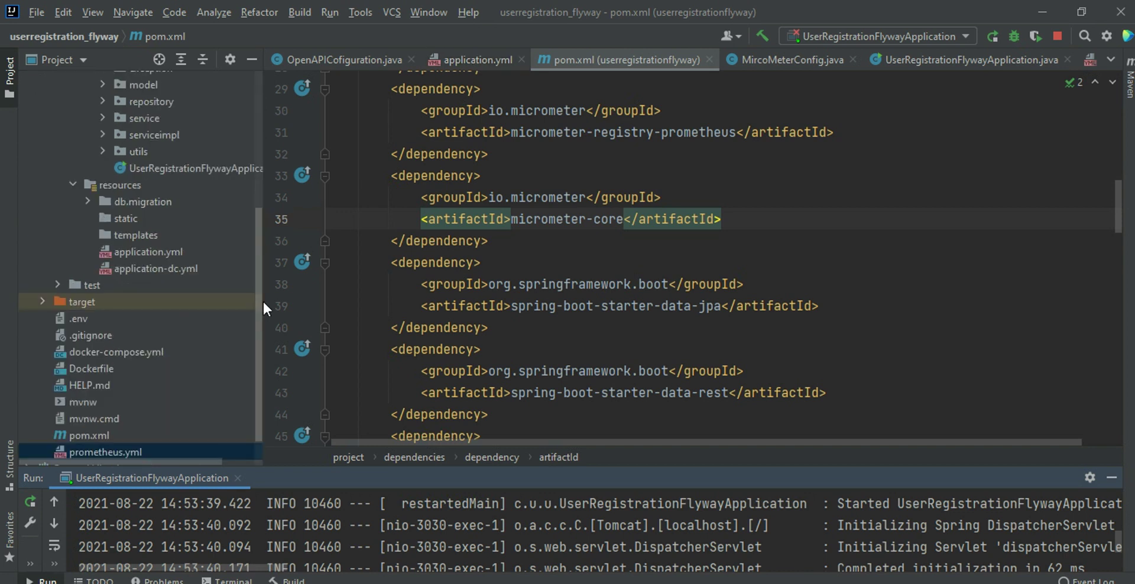
left_click(89, 201)
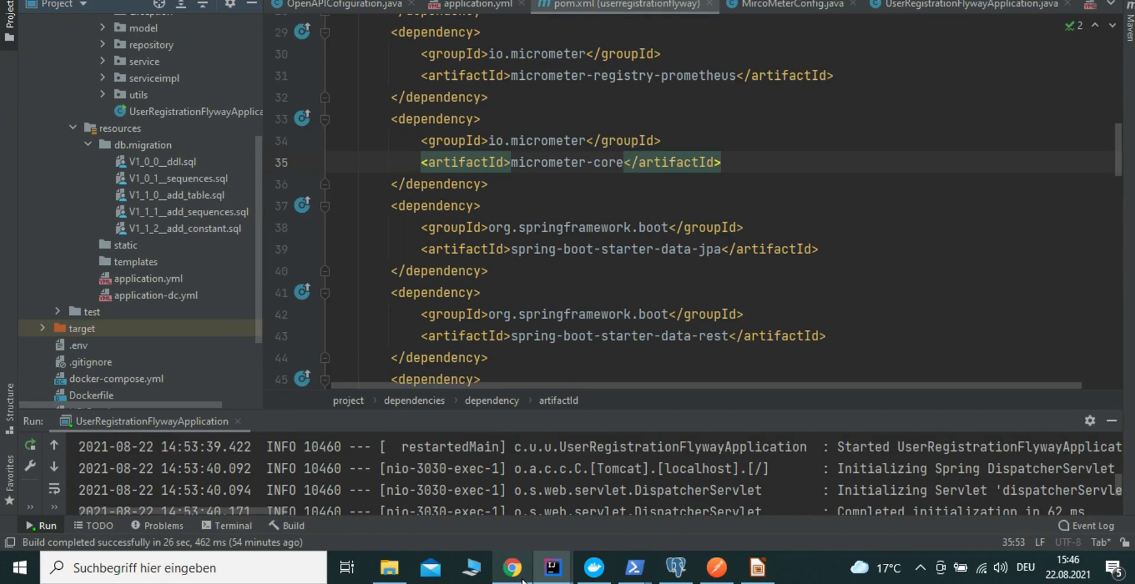
Switch to the userregistration_liquibase project window and expand its source tree down to the config package's classes.
mouse_move(522, 583)
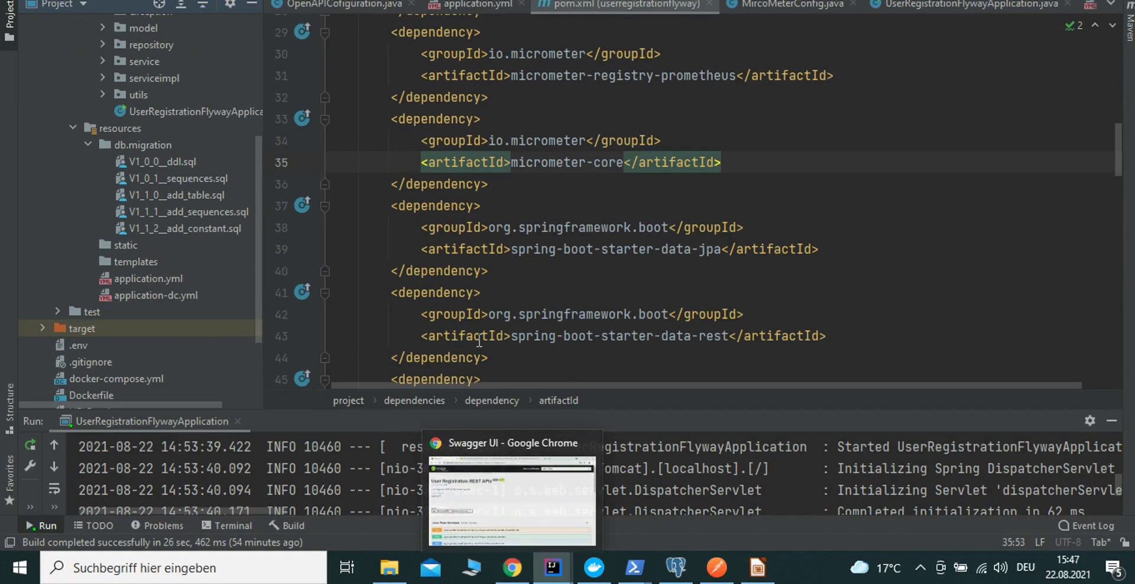
mouse_move(479, 340)
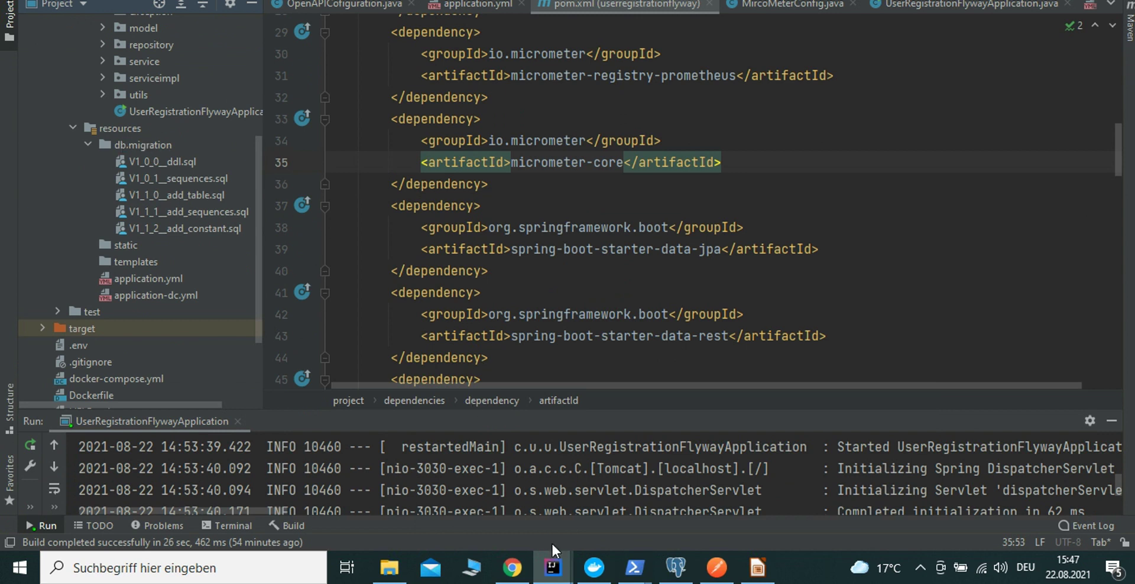
mouse_move(552, 566)
left_click(471, 494)
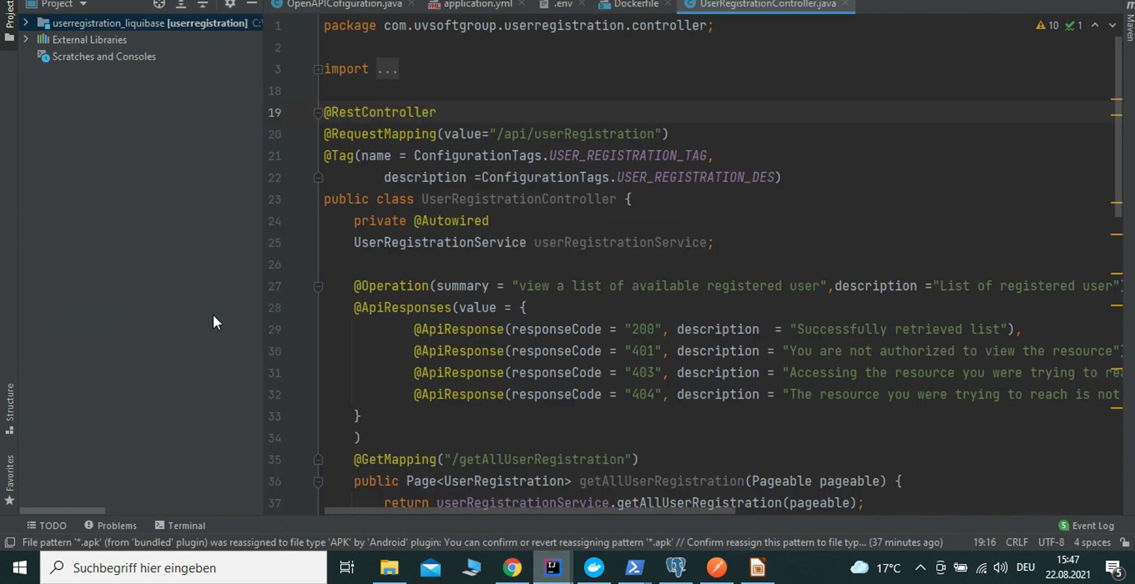
left_click(27, 20)
left_click(40, 72)
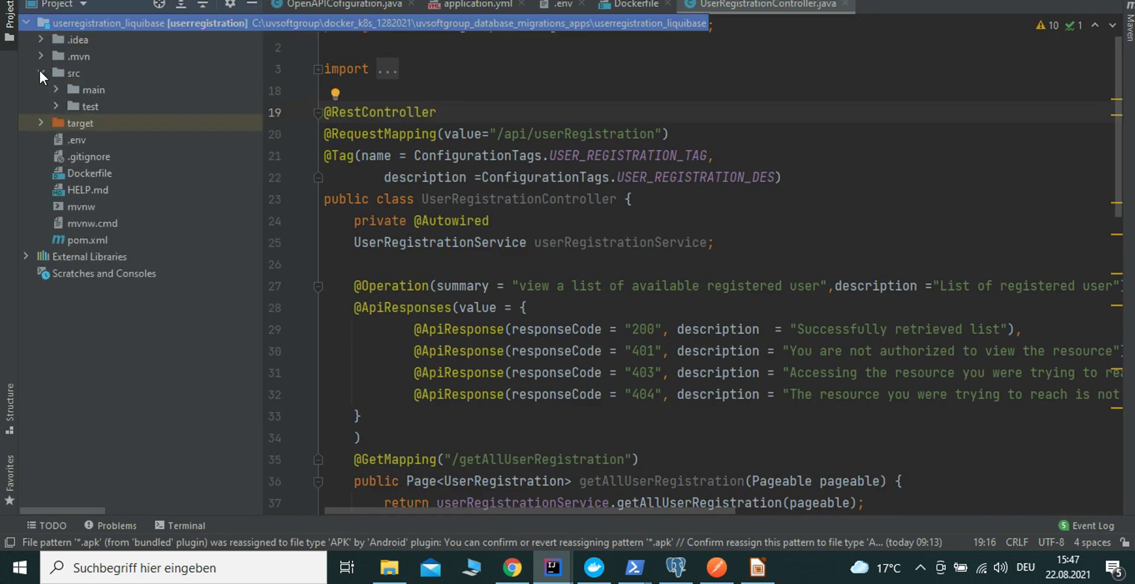
left_click(56, 89)
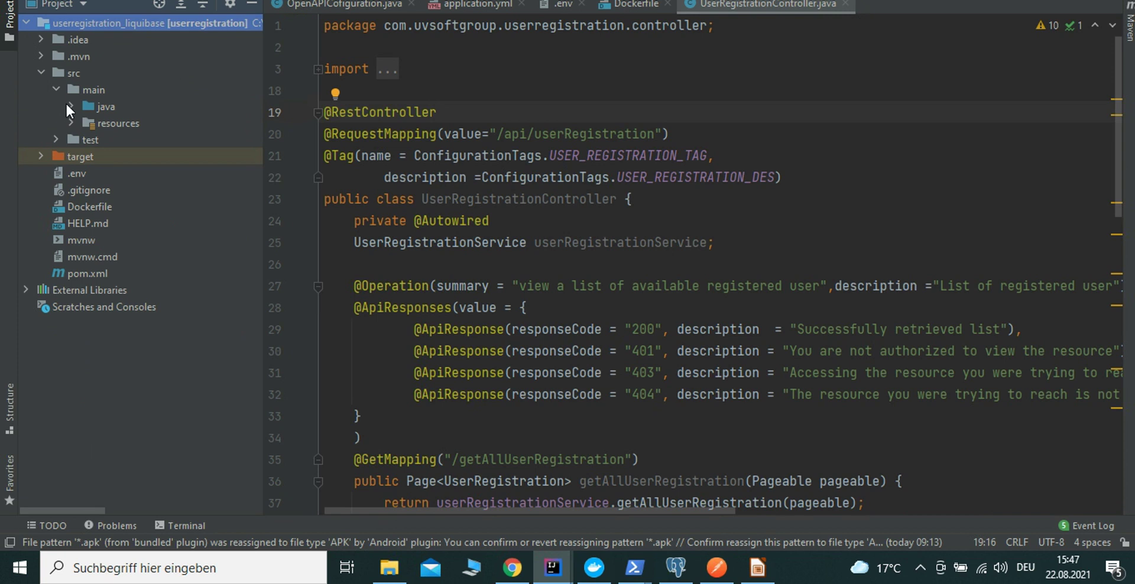
left_click(67, 106)
left_click(72, 106)
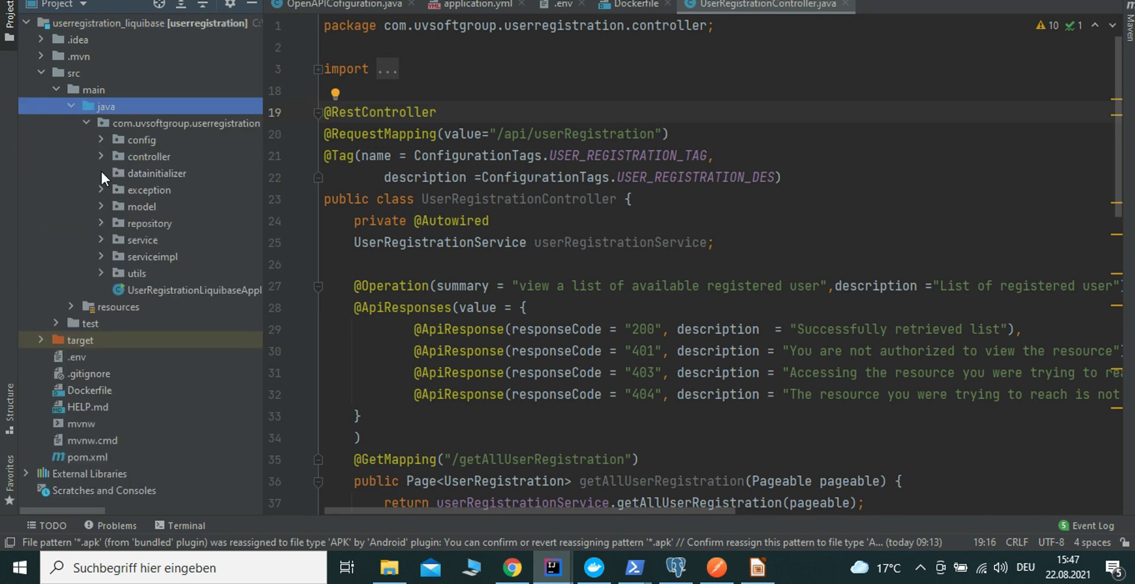
left_click(101, 140)
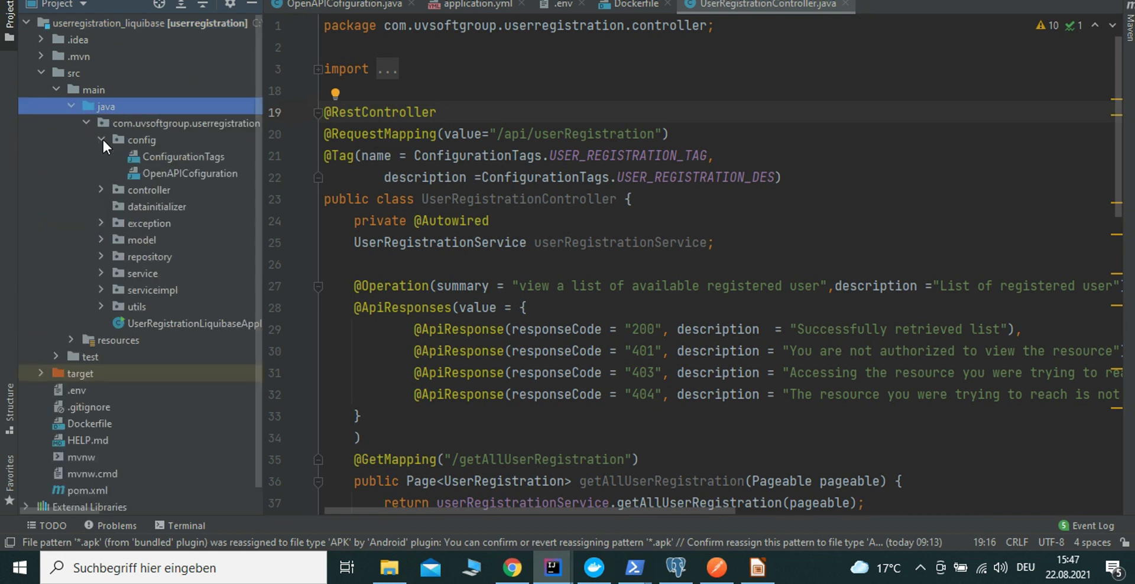
Expand the Liquibase project's resources and db.changelog folders and open db.changelog-master.yml to examine its included SQL files.
left_click(71, 341)
left_click(86, 357)
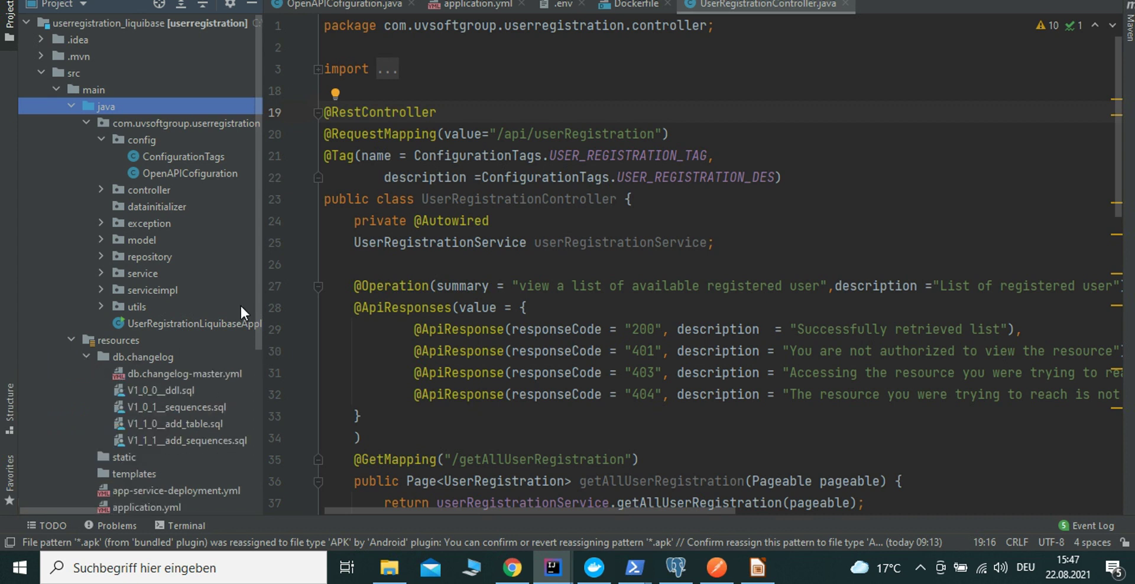
left_click_drag(257, 187, 257, 251)
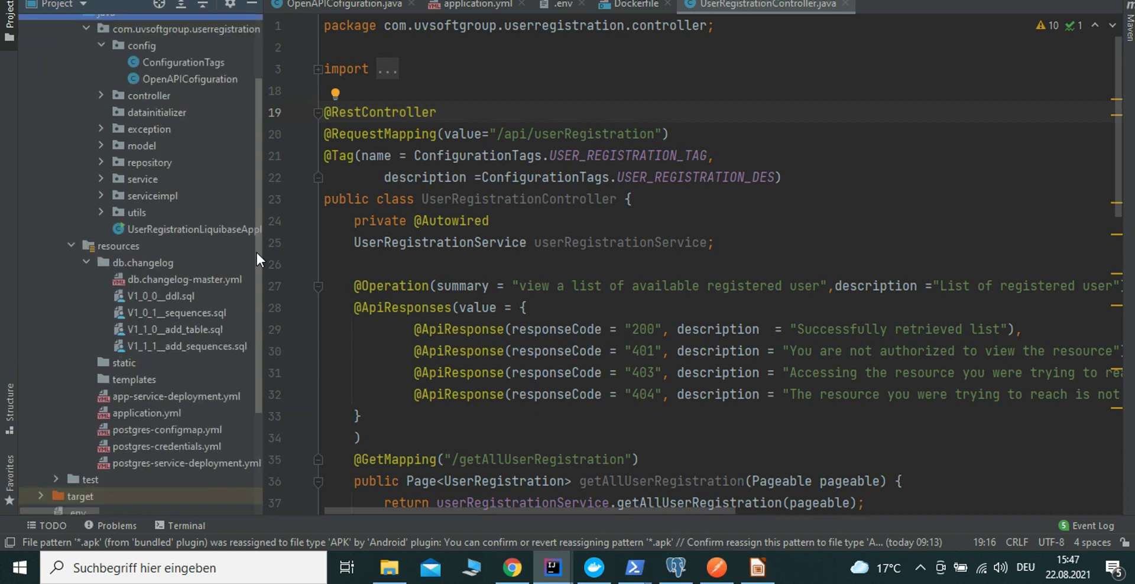
left_click(184, 280)
double_click(183, 278)
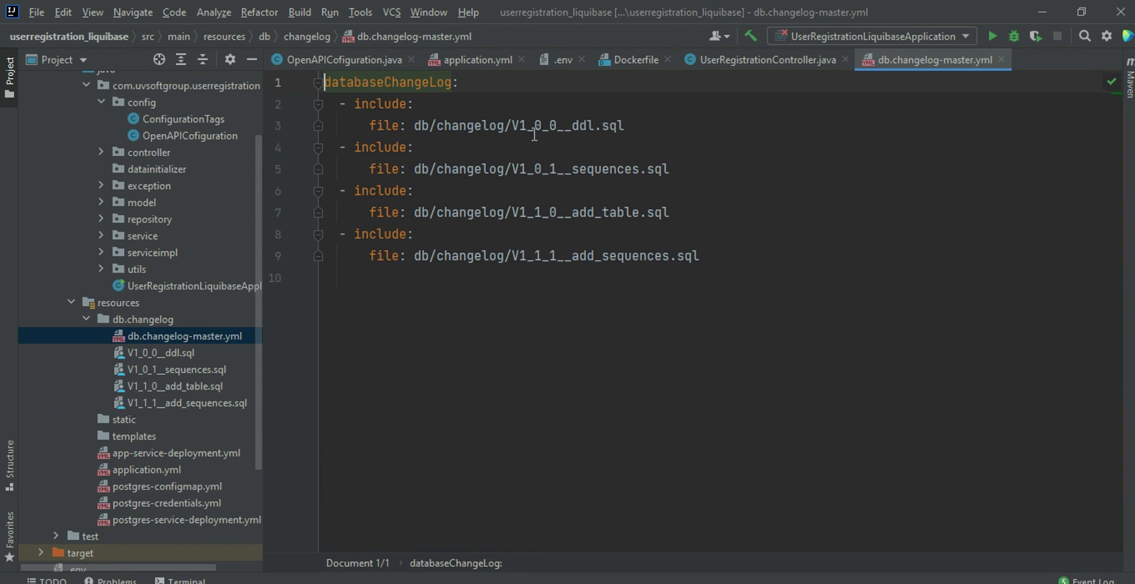
left_click_drag(256, 221, 257, 172)
Return to the userregistration_flyway project window and look over the actuator and Prometheus registry dependencies in pom.xml.
mouse_move(552, 583)
left_click(635, 493)
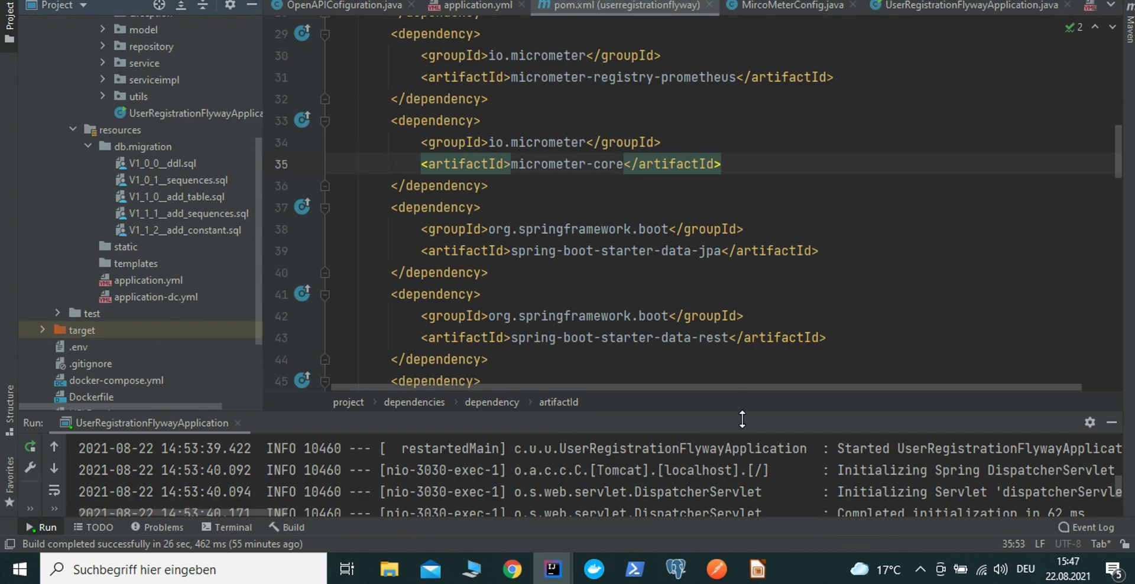
left_click_drag(742, 419, 743, 424)
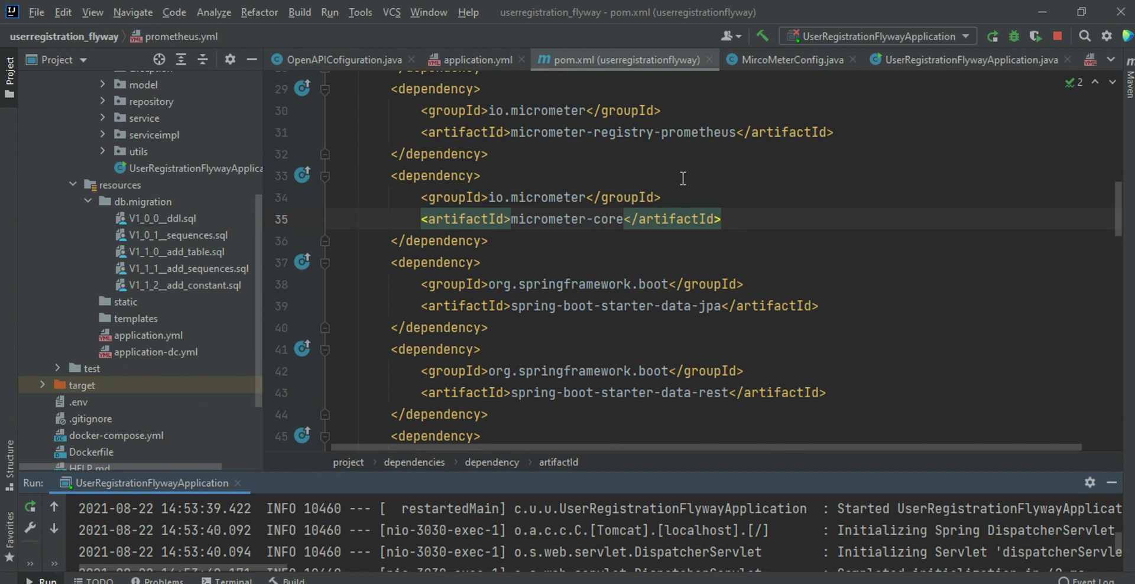
scroll(683, 179, "up", 2)
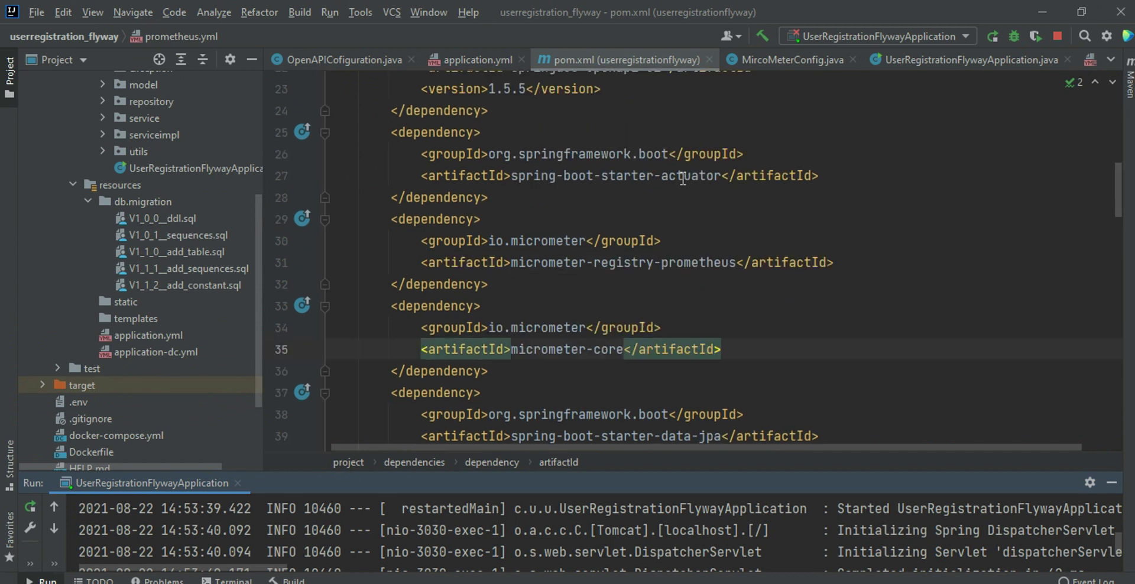